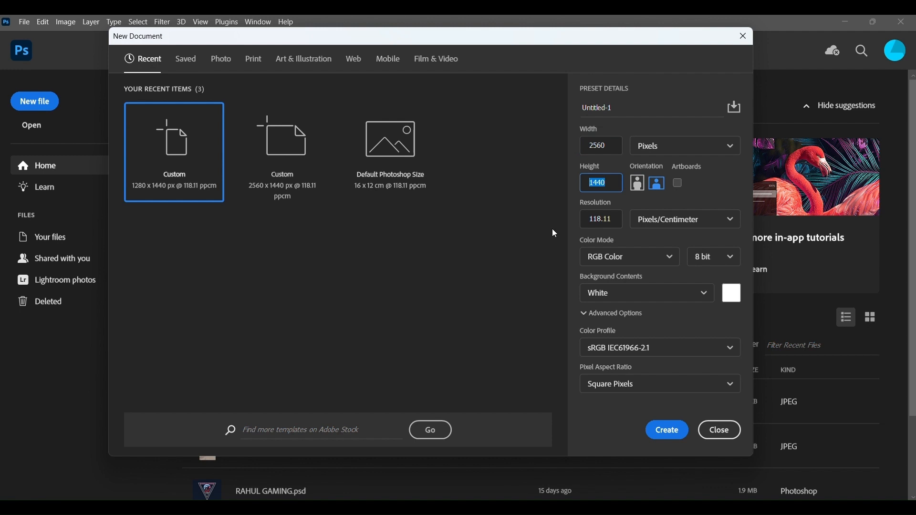
- Create a 2560 x 1440 px RGB document with a white background and duplicate its background layer
click(670, 432)
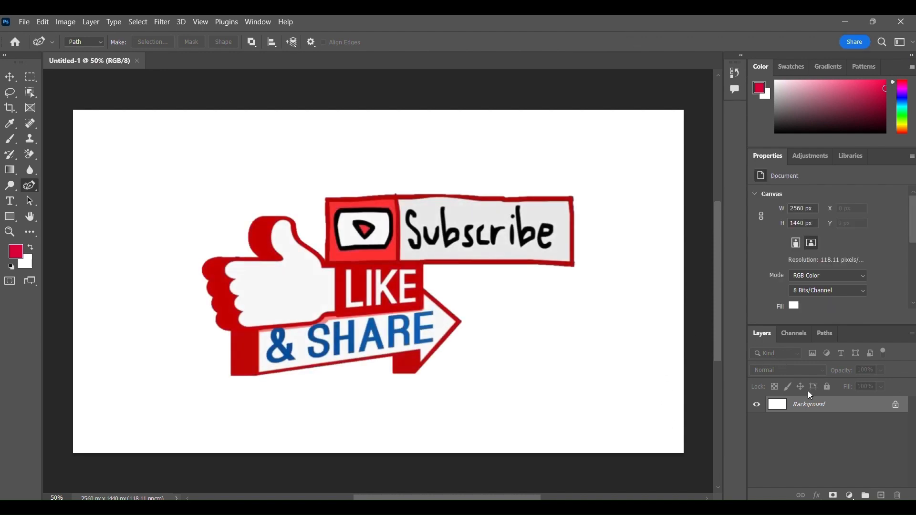
drag(816, 406, 882, 497)
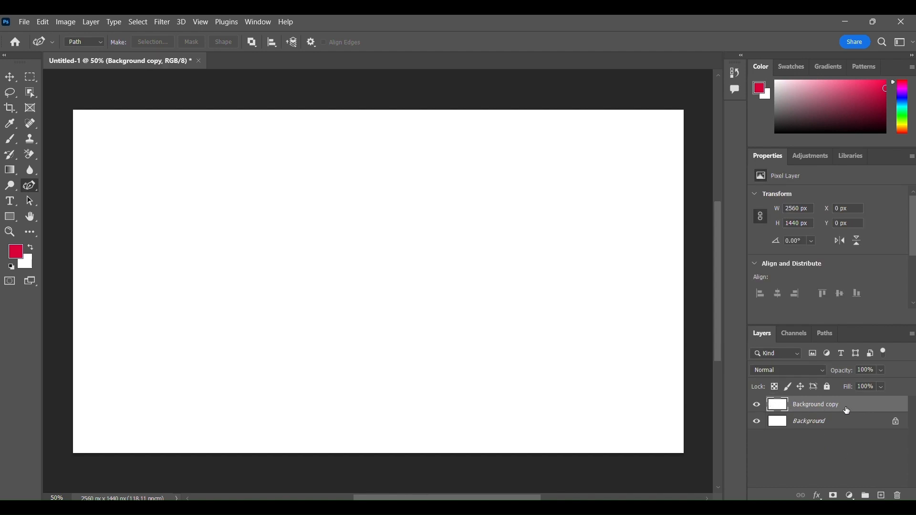
- Add a Bevel & Emboss texture to the background copy, using the second pattern in the Water group
right_click(862, 409)
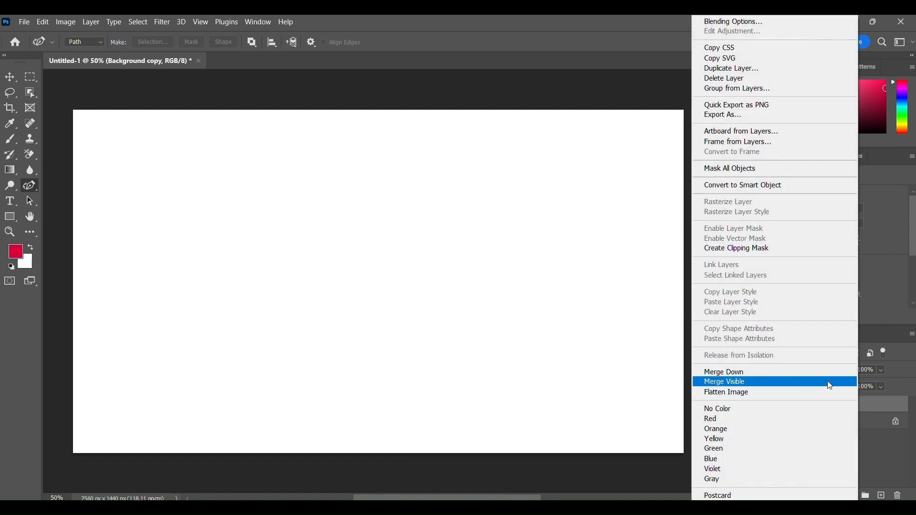
click(730, 22)
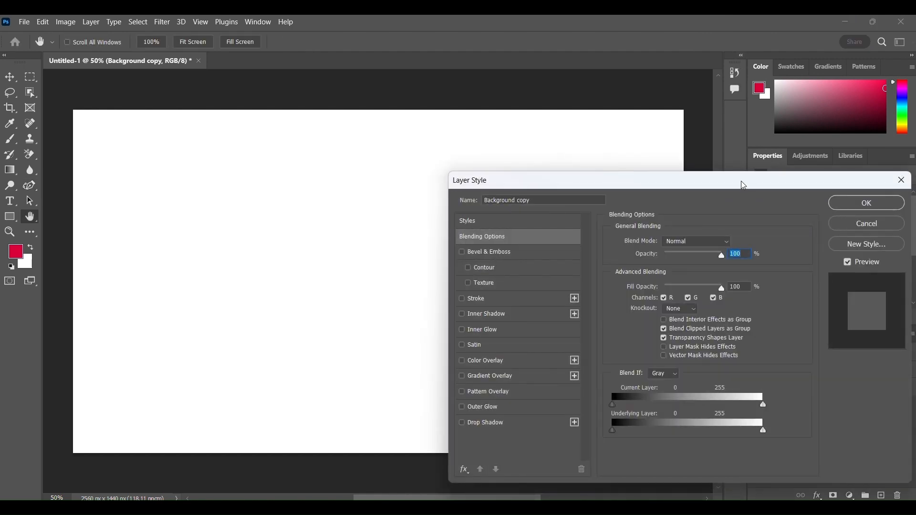
drag(743, 183, 777, 139)
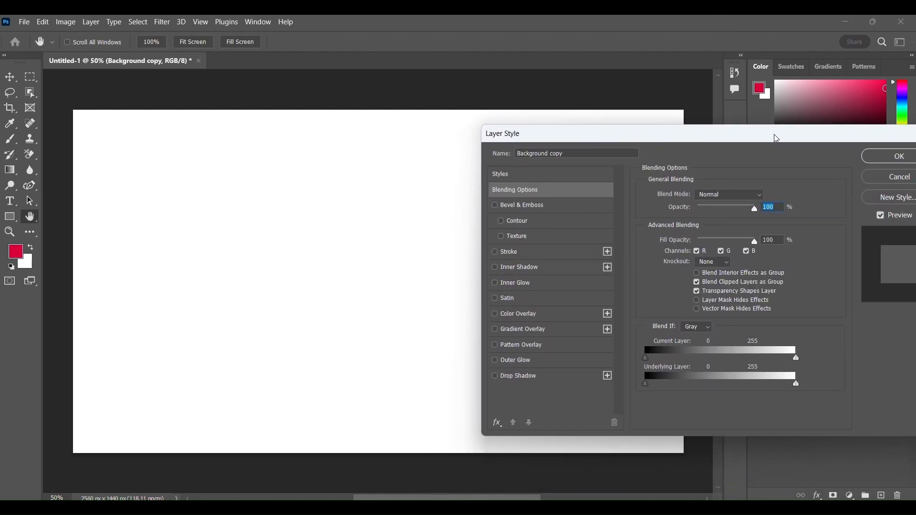
click(547, 238)
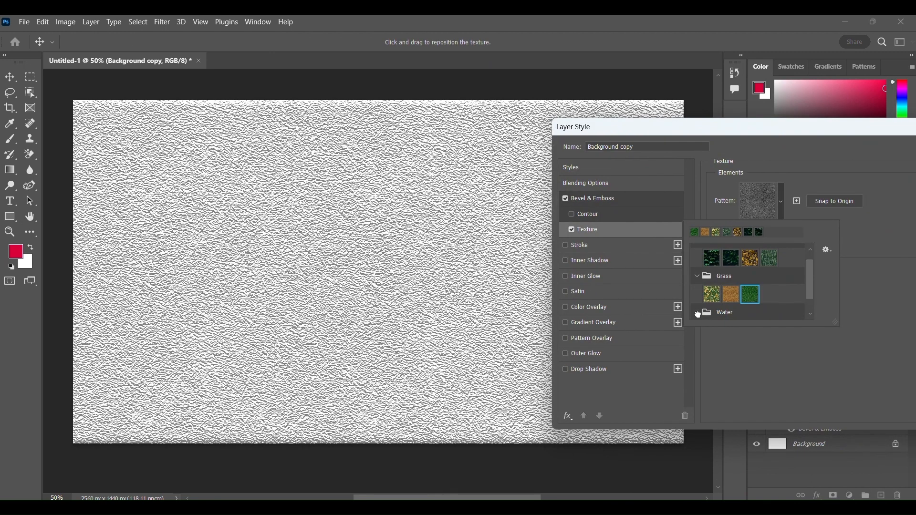
click(698, 314)
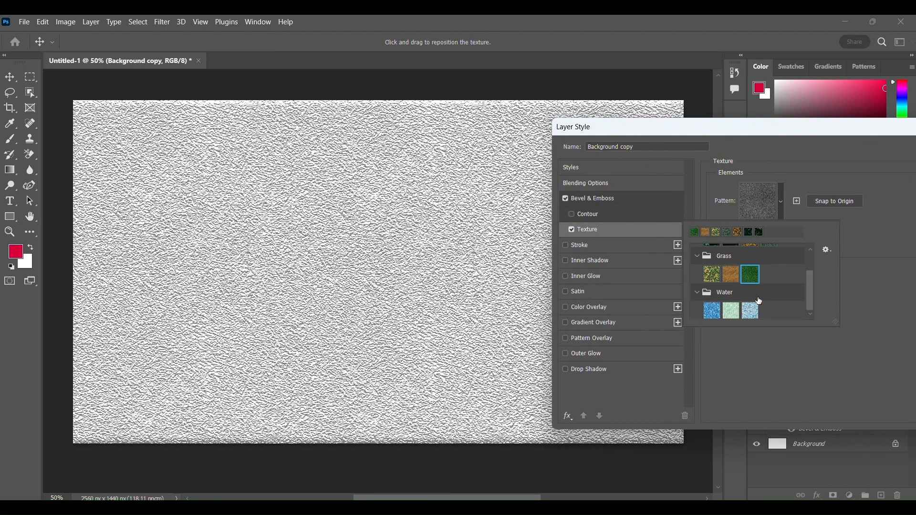
click(707, 314)
click(729, 309)
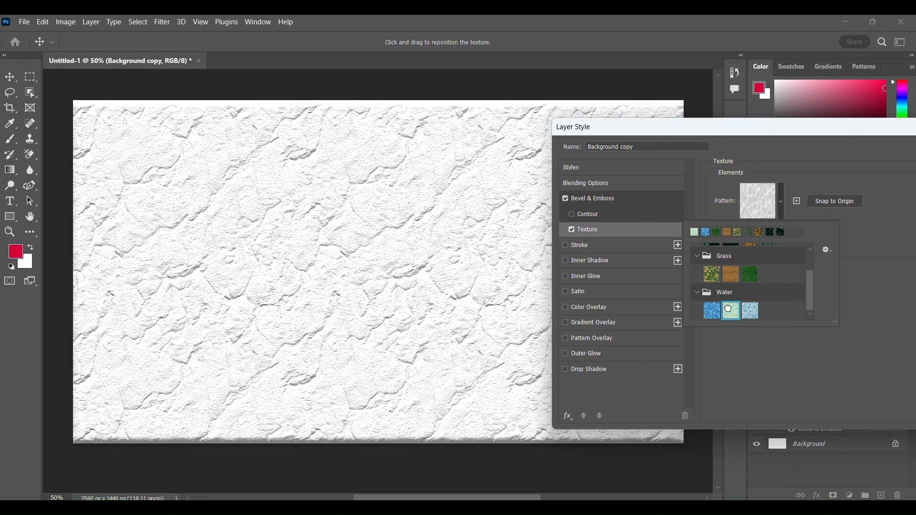
- Add a Gradient Overlay to the background copy using the Blue_19 preset from the Blues group
drag(775, 130, 720, 132)
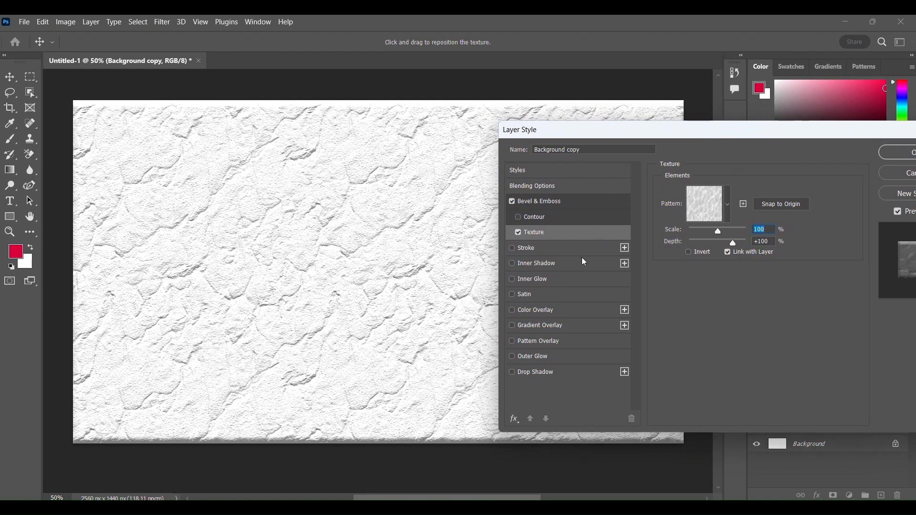
click(591, 325)
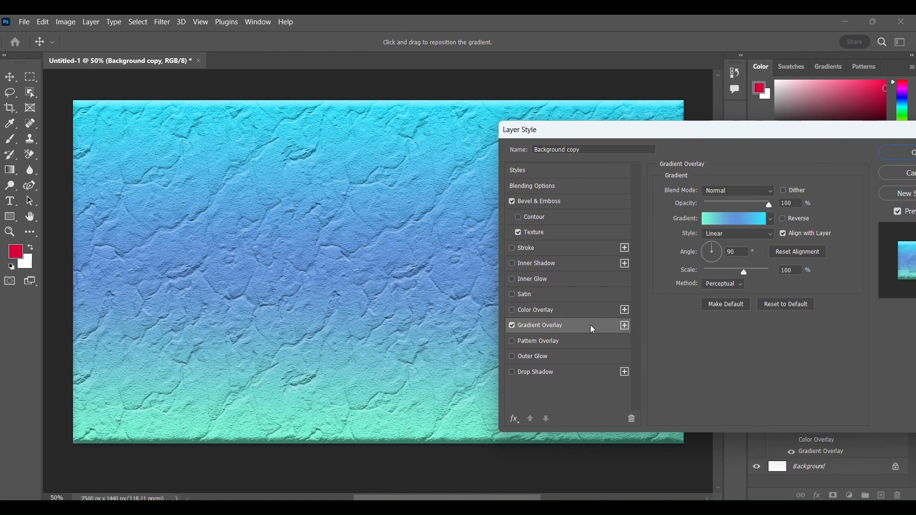
drag(692, 134, 730, 150)
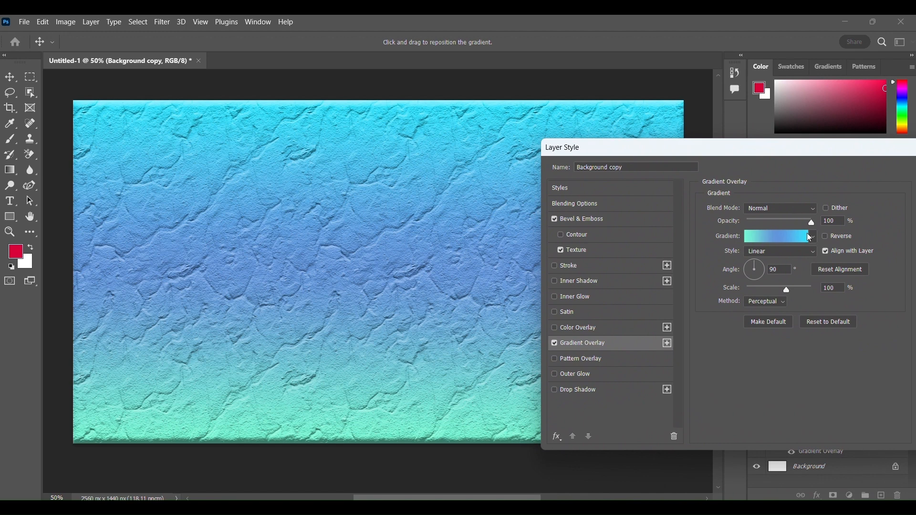
click(790, 235)
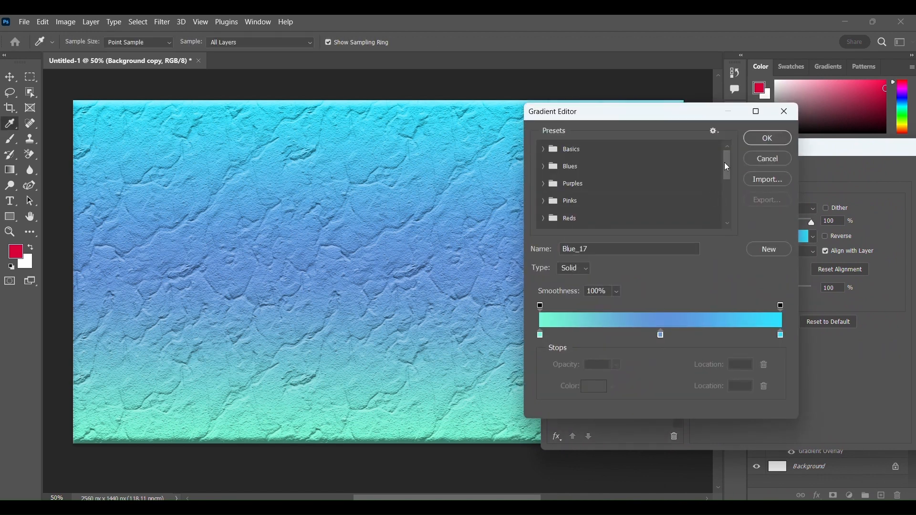
scroll(725, 163, down, 1)
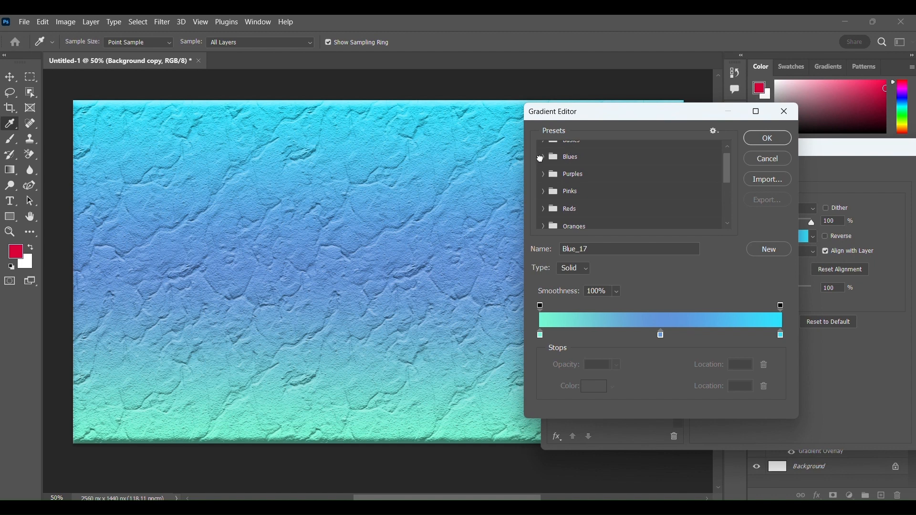
click(542, 157)
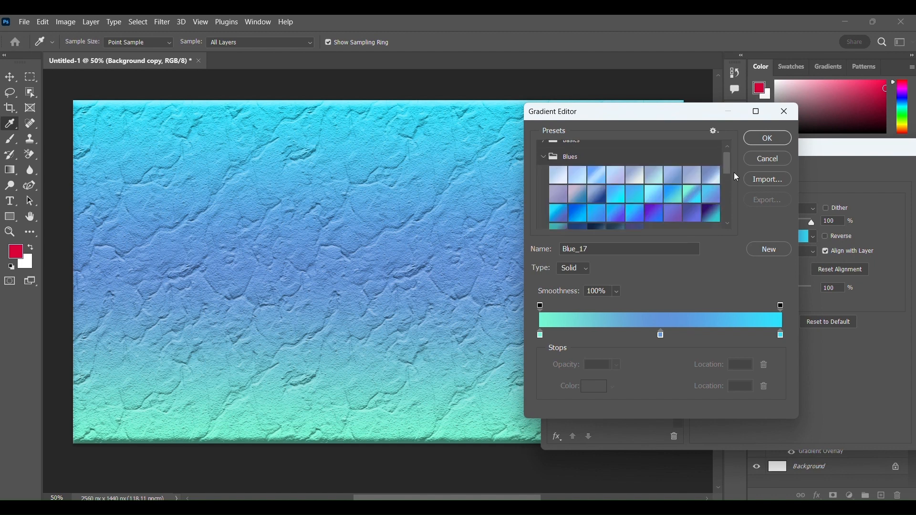
scroll(728, 169, down, 2)
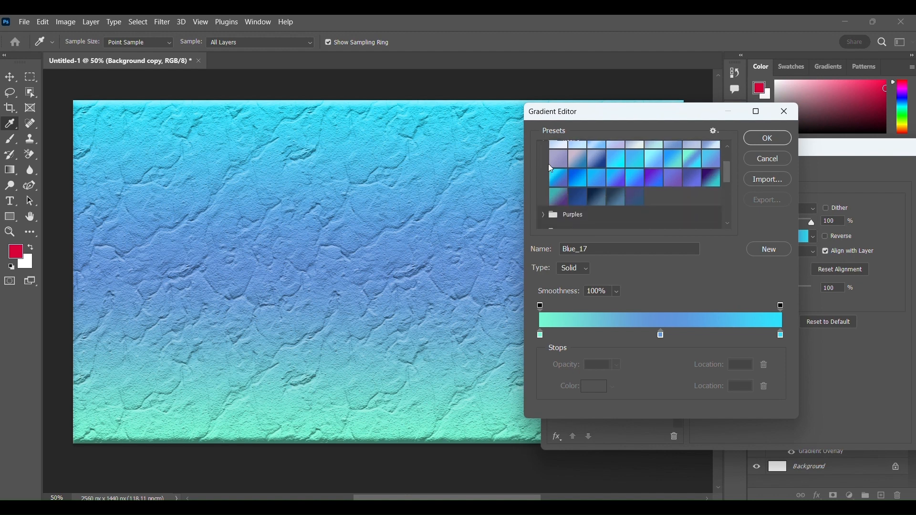
click(564, 171)
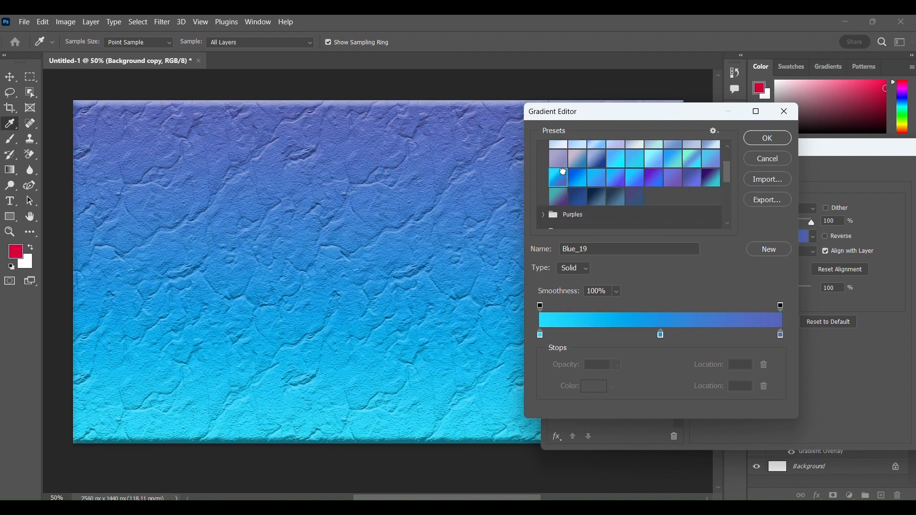
click(767, 140)
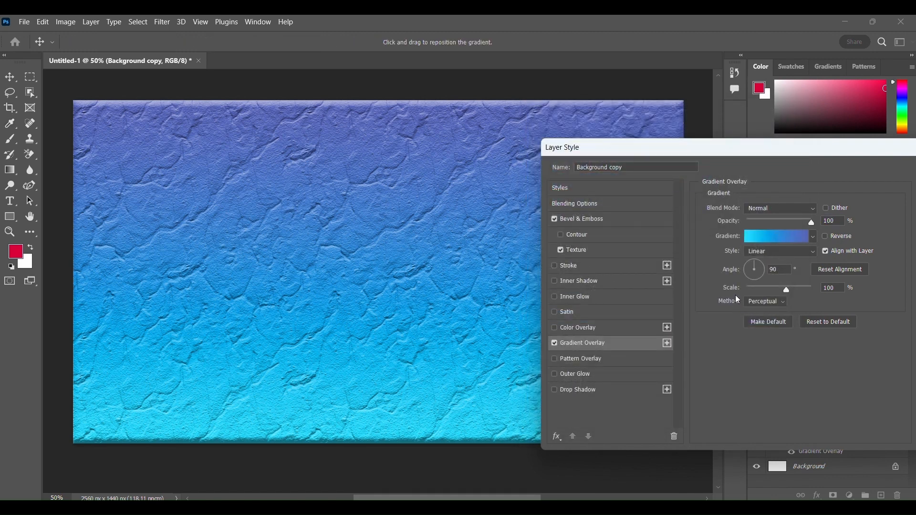
click(634, 366)
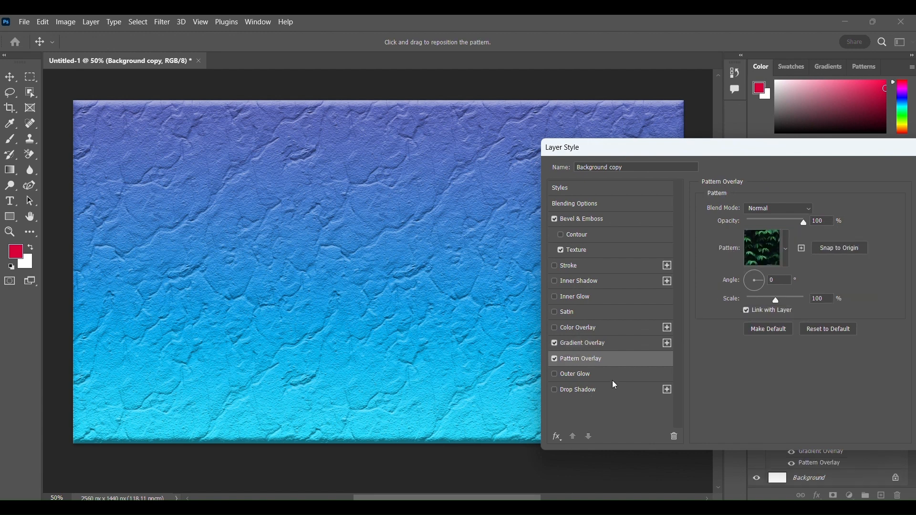
click(592, 375)
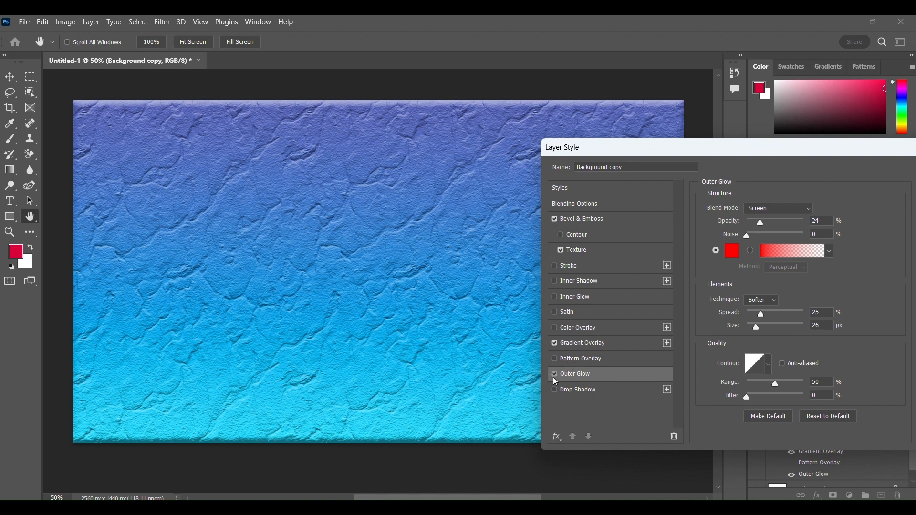
click(555, 377)
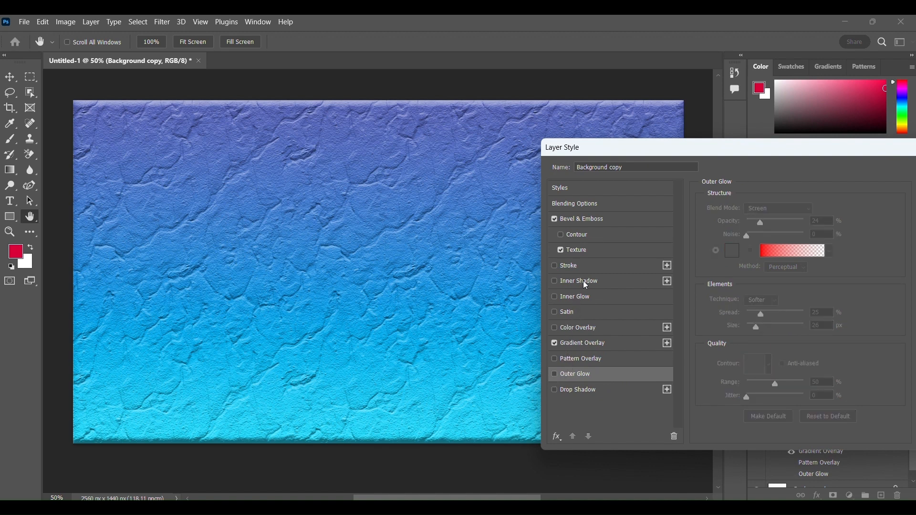
- Add an Inner Glow filled with the red-to-transparent gradient and apply the layer style to the background copy
click(598, 297)
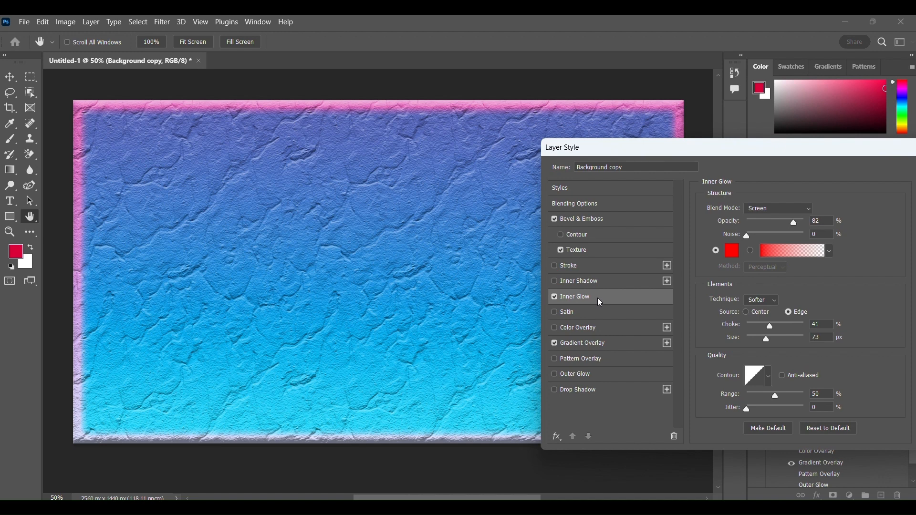
drag(694, 151, 737, 81)
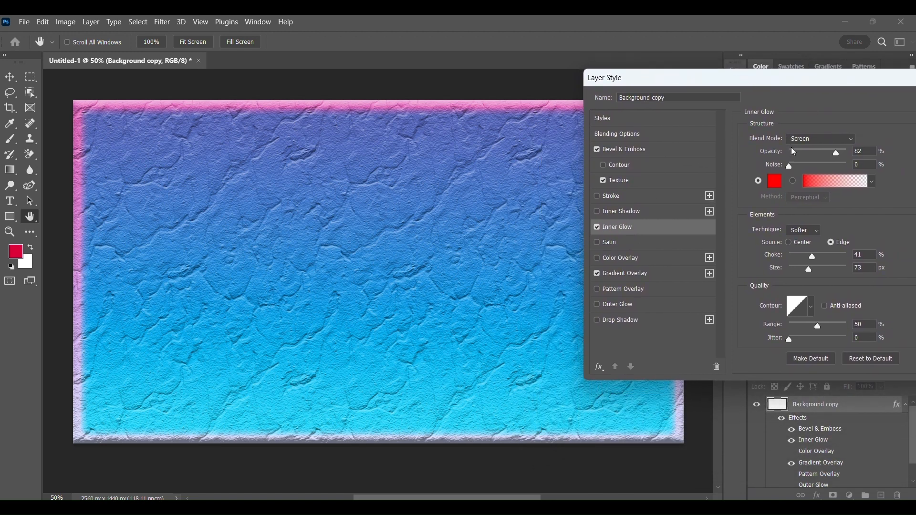
click(793, 180)
drag(857, 83, 734, 104)
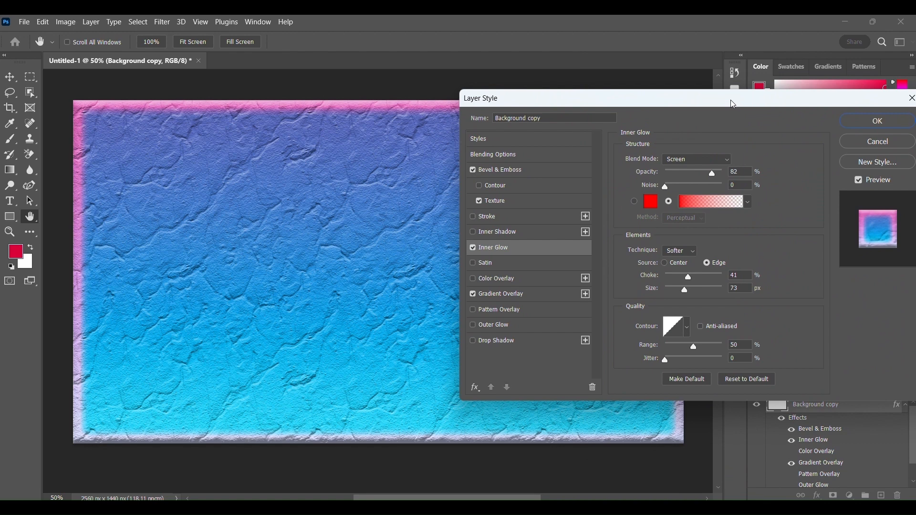
click(900, 126)
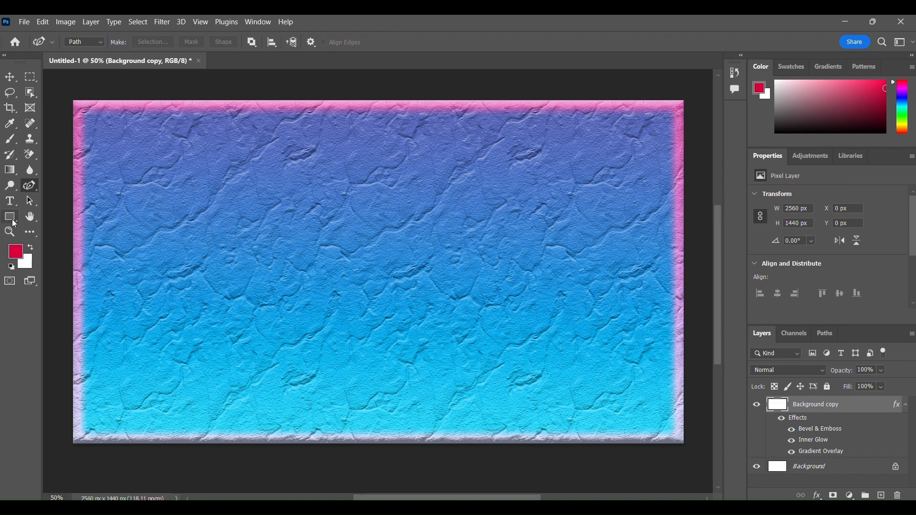
- Add the horizontal text "Text" in red 72 pt Ravie on the left part of the canvas and commit it
click(11, 201)
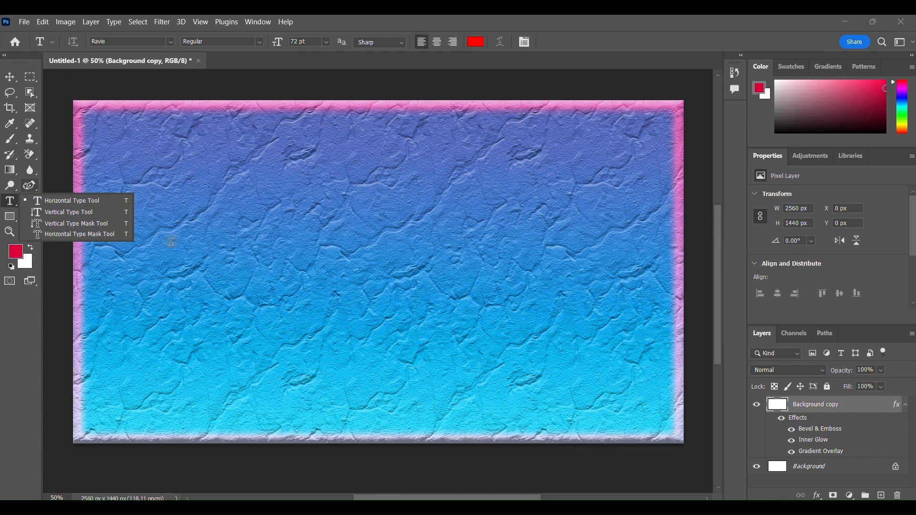
click(176, 273)
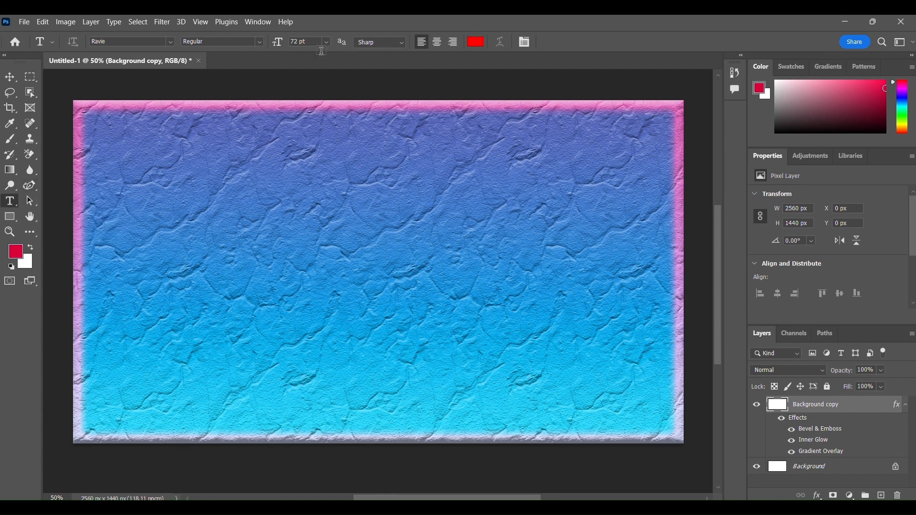
click(129, 260)
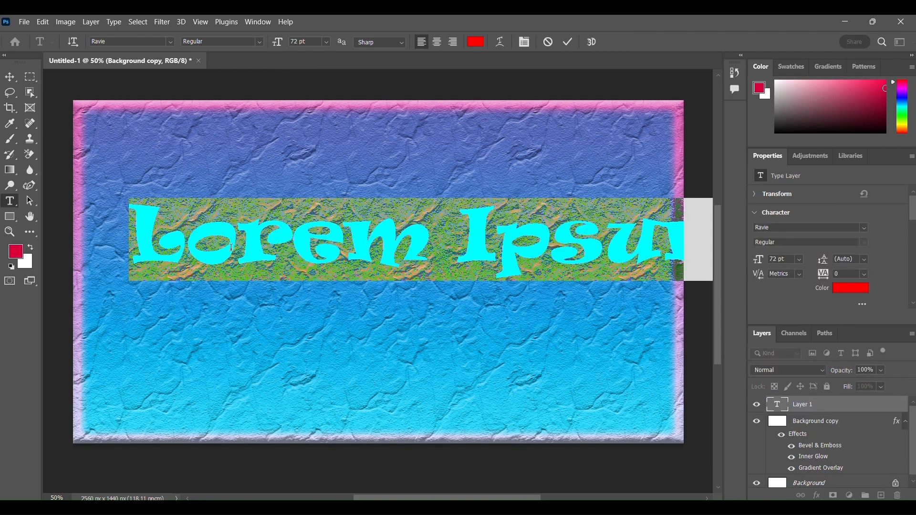
text(T)
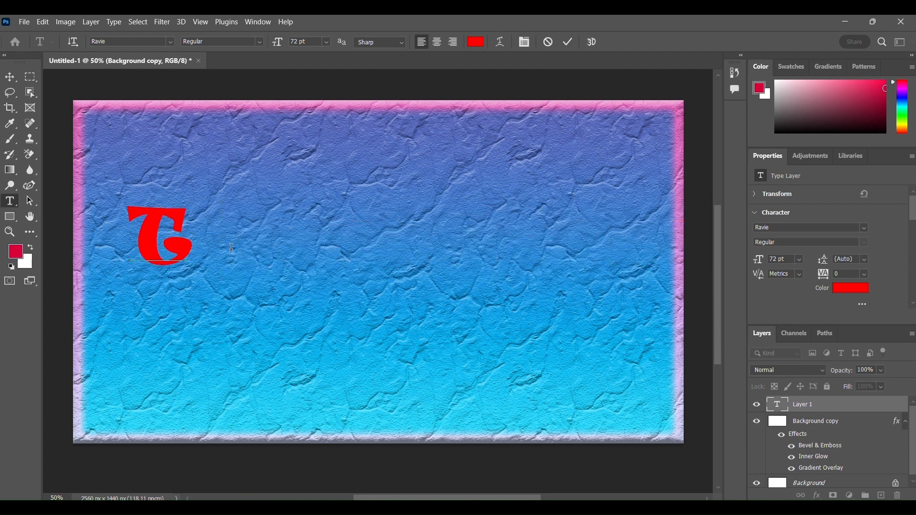
text(e)
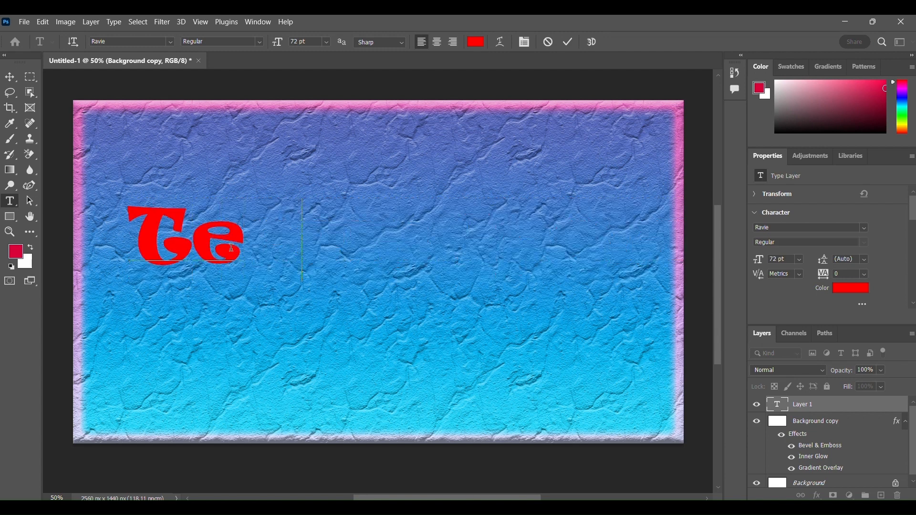
text(xt)
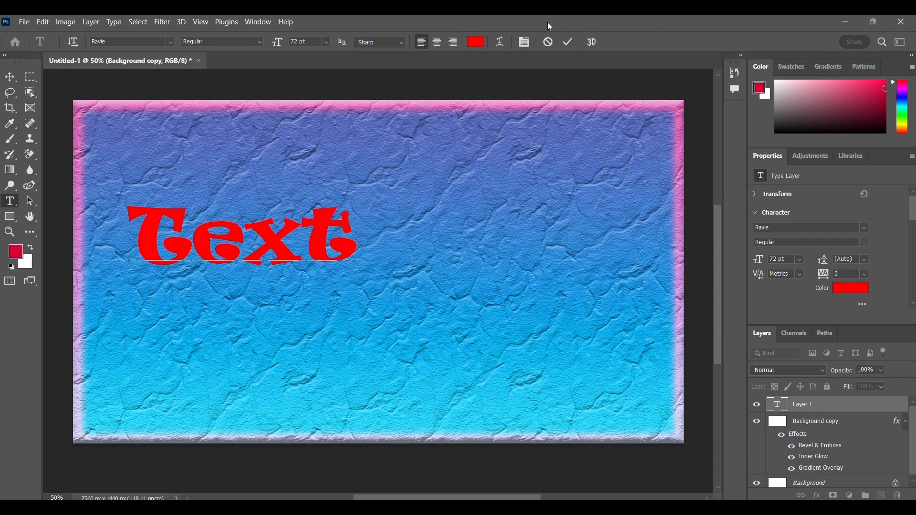
click(569, 42)
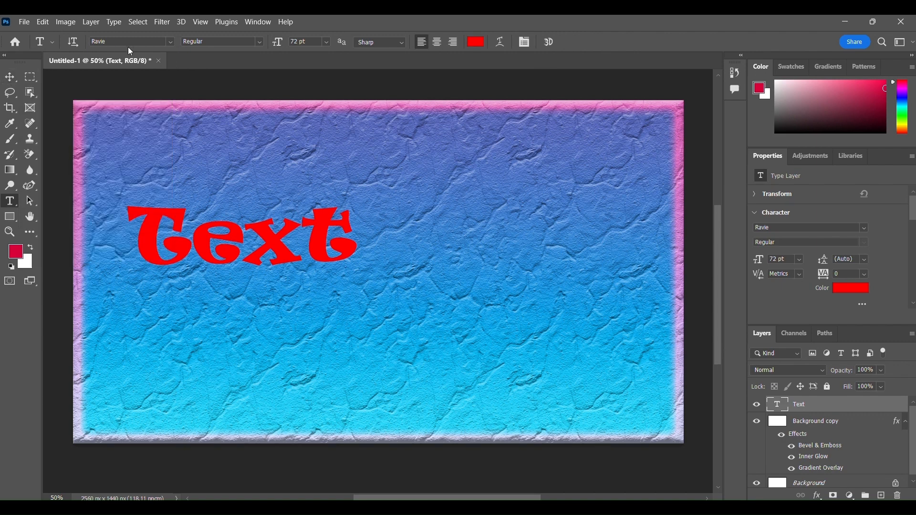
click(170, 44)
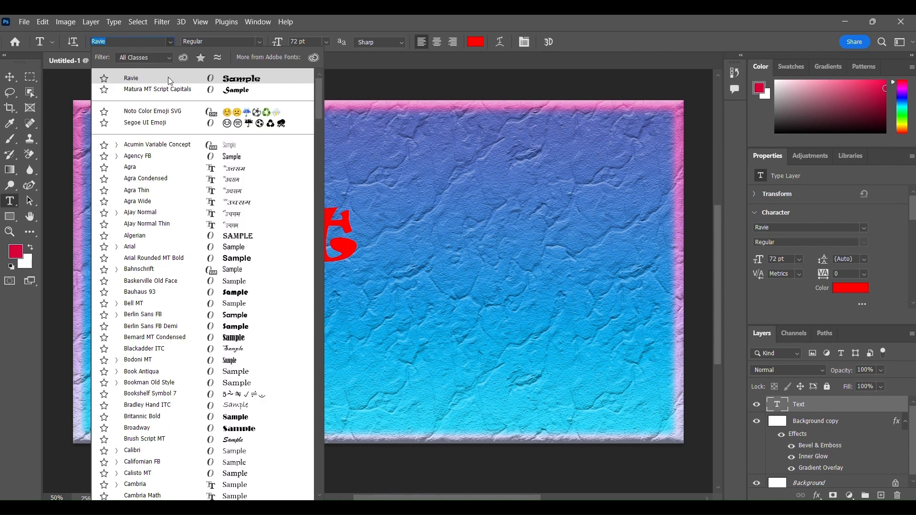
click(172, 44)
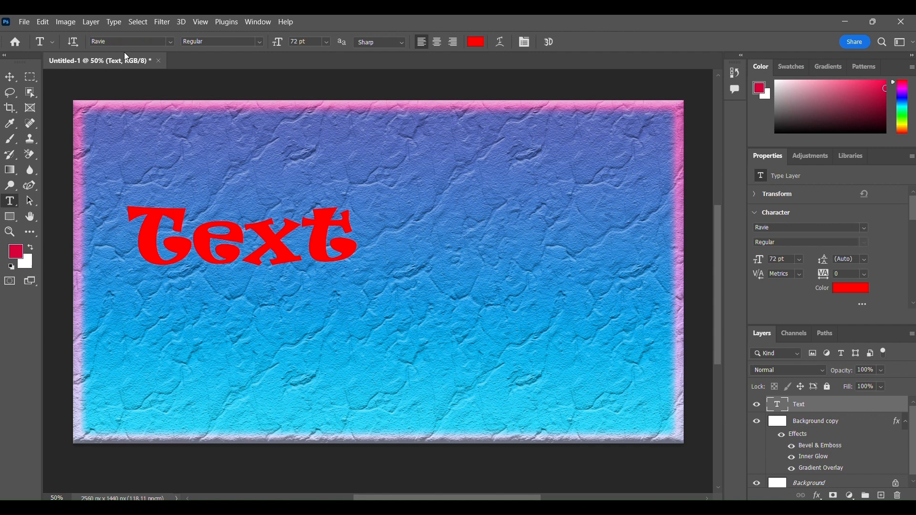
- Move the red text to about the middle of the canvas
click(12, 76)
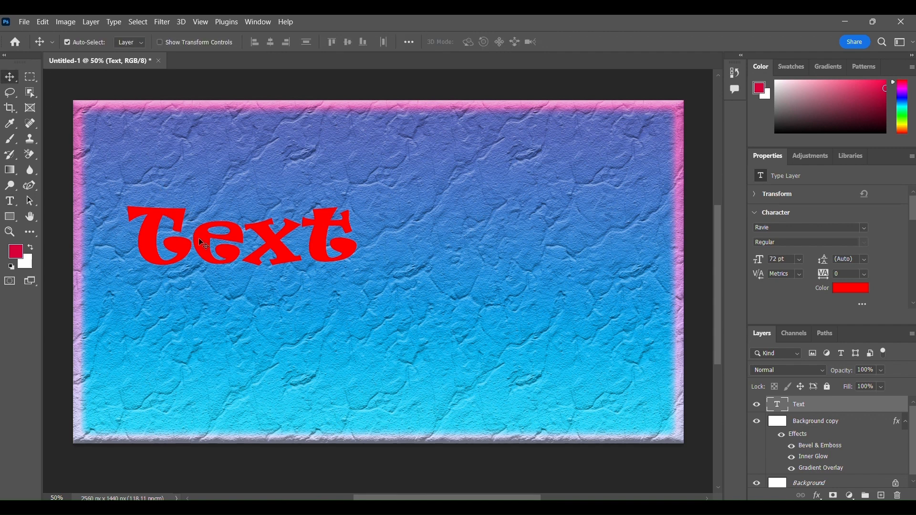
drag(199, 241, 315, 268)
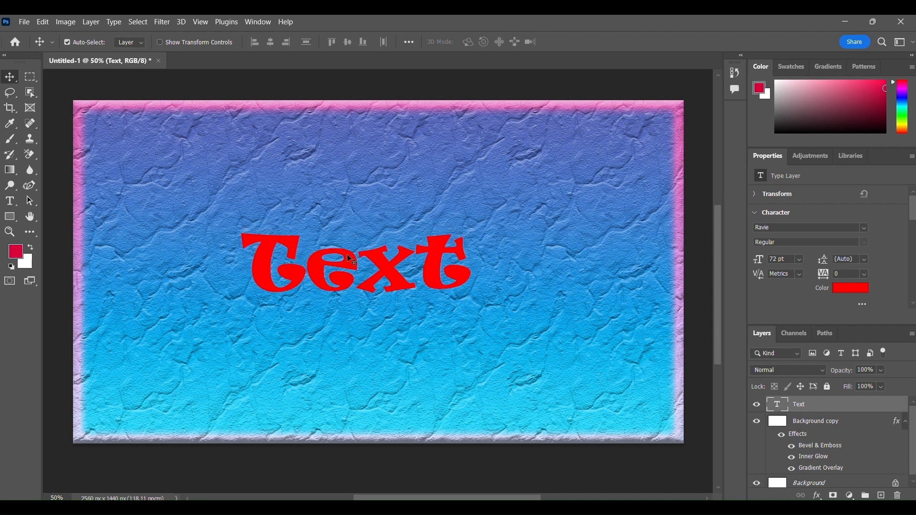
- Nudge the red text slightly to the right and down on the canvas
key(Right)
key(Right)
key(Right)
key(Right)
key(Right)
key(Right)
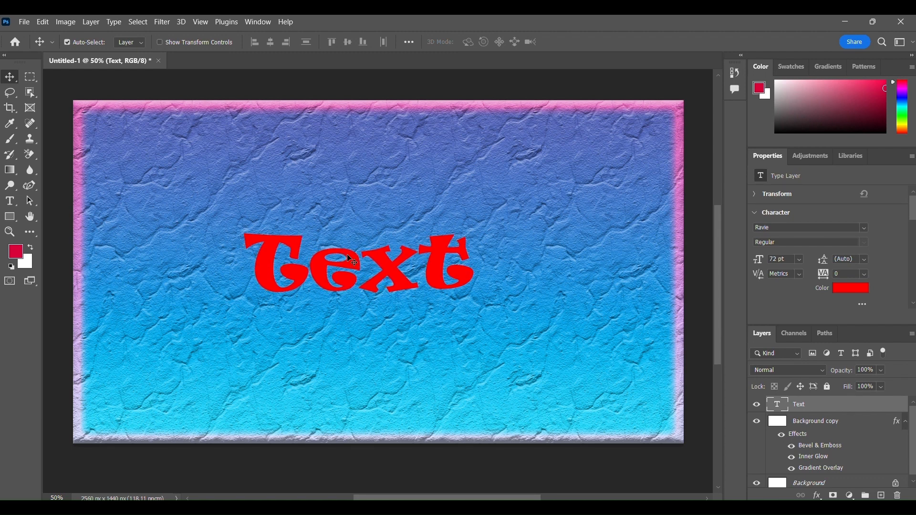
key(Down)
- Enlarge the red text with Free Transform to about 138% (99.61 pt), keep it around the canvas centre and commit the transform
key(ctrl)
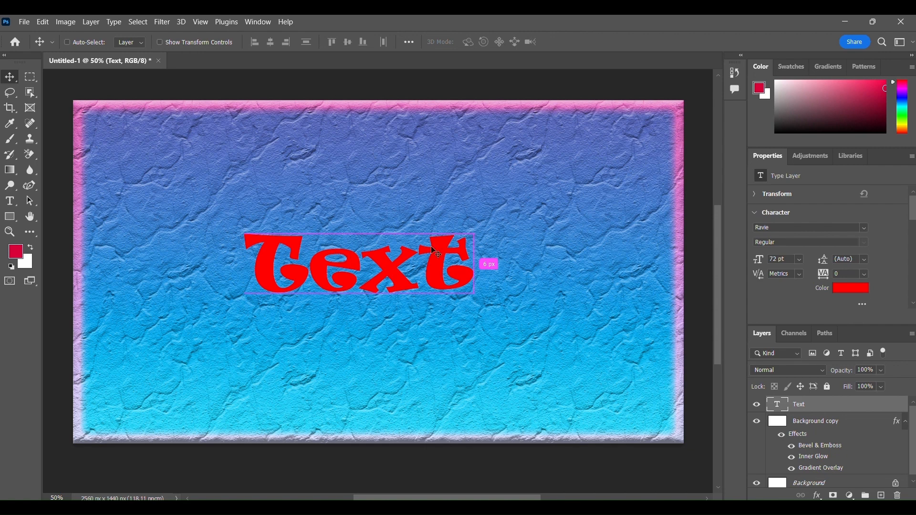
key(ctrl+t)
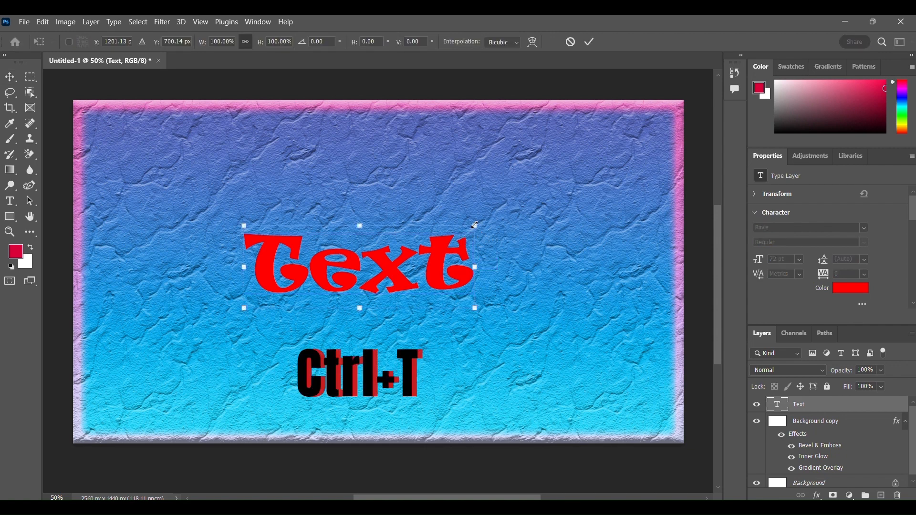
drag(475, 225, 507, 196)
drag(241, 308, 204, 327)
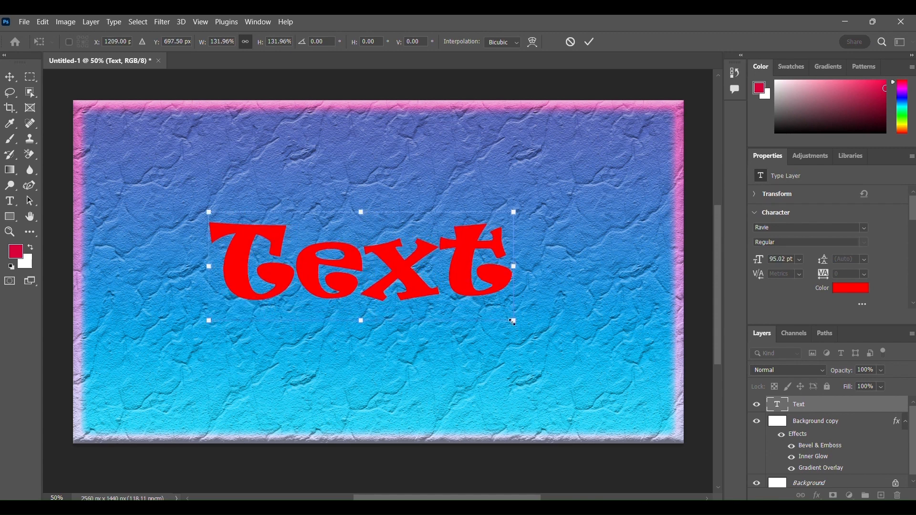
drag(514, 321, 518, 323)
drag(520, 271, 531, 273)
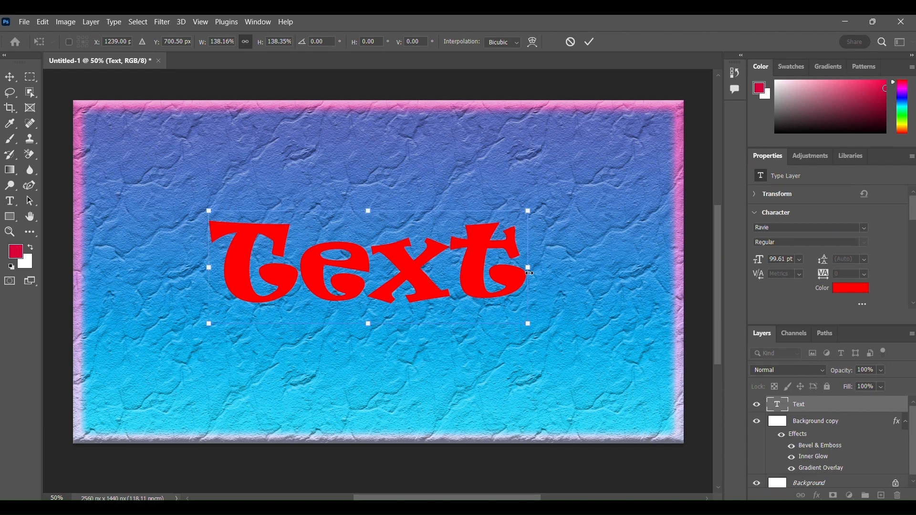
key(Down)
key(Return)
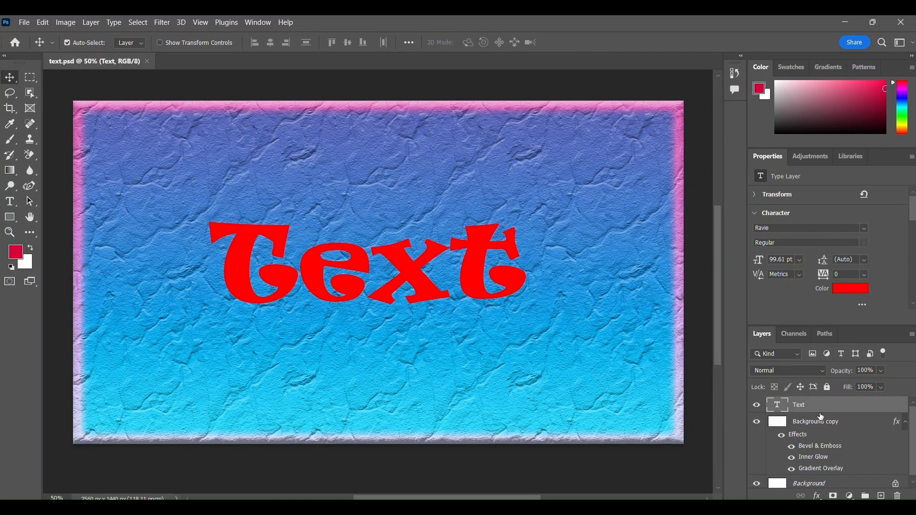
- Add a Gradient Overlay to the Text layer using the Orange_10 preset from the Oranges group
right_click(865, 410)
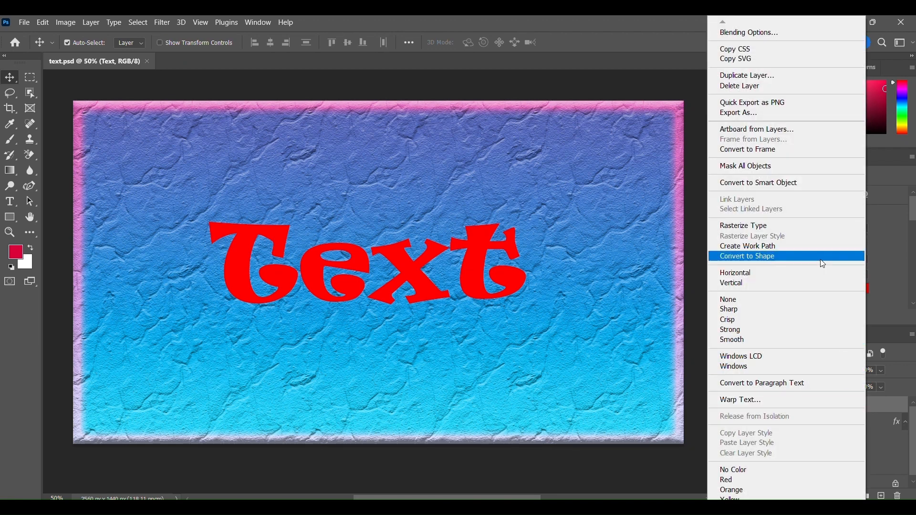
click(745, 34)
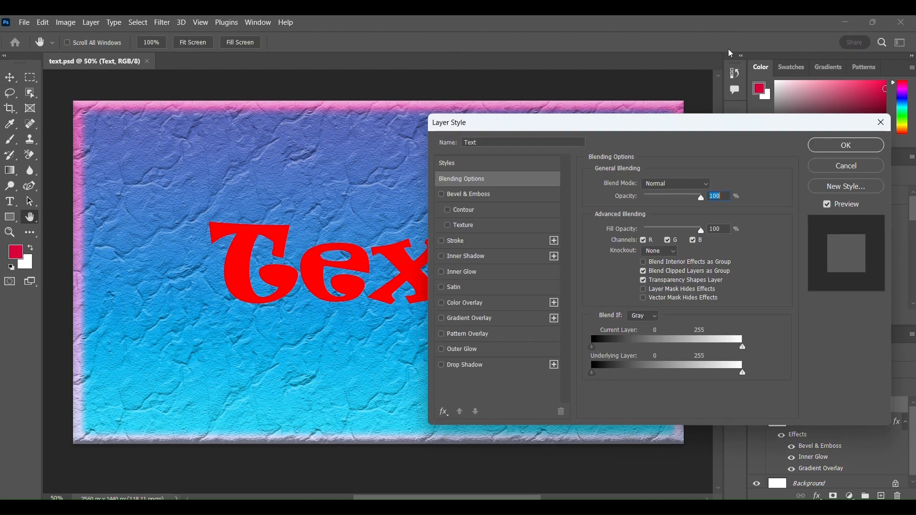
drag(689, 125, 769, 104)
click(582, 299)
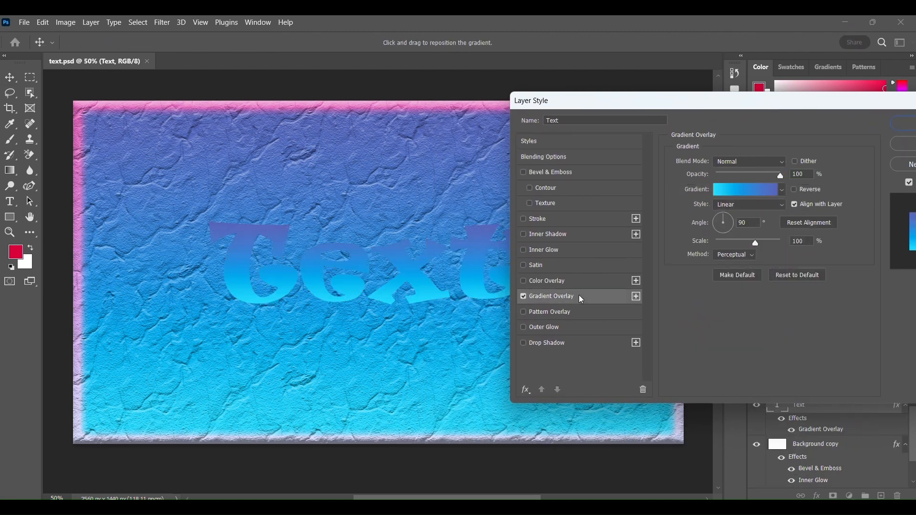
drag(647, 100, 672, 103)
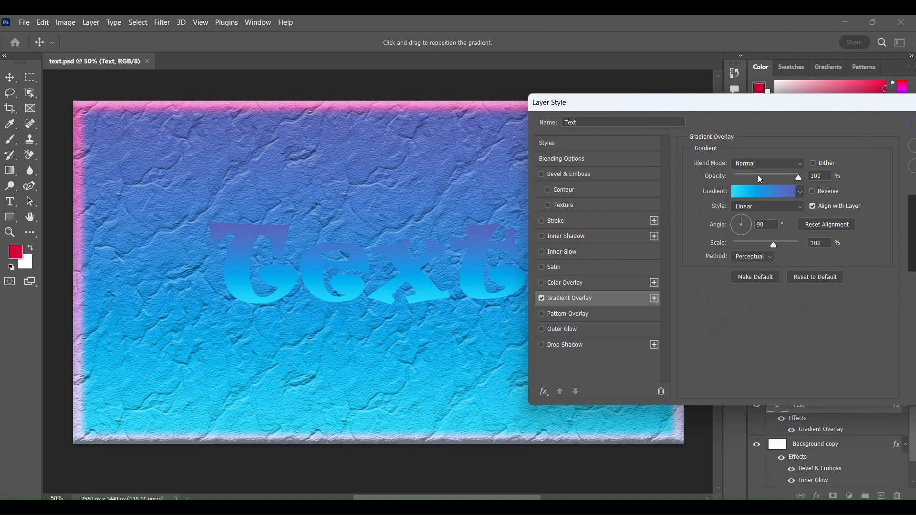
click(783, 194)
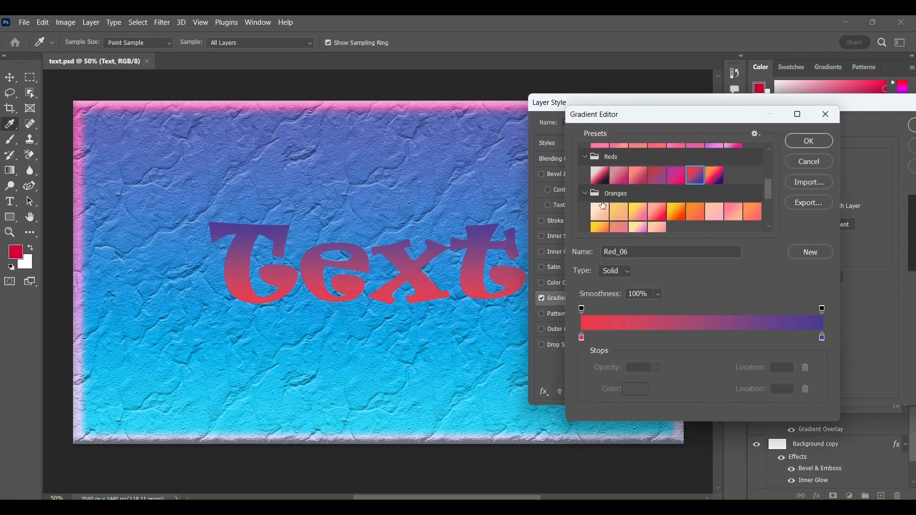
scroll(603, 205, down, 1)
click(658, 200)
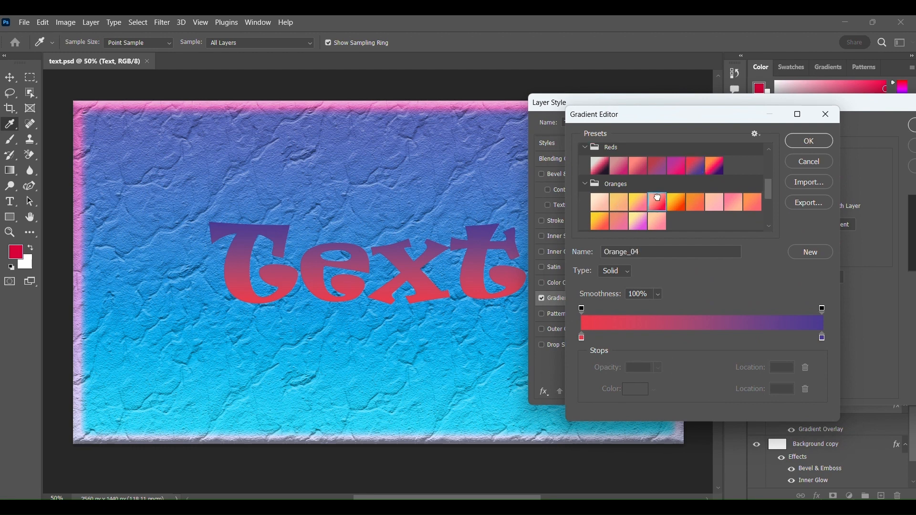
click(602, 225)
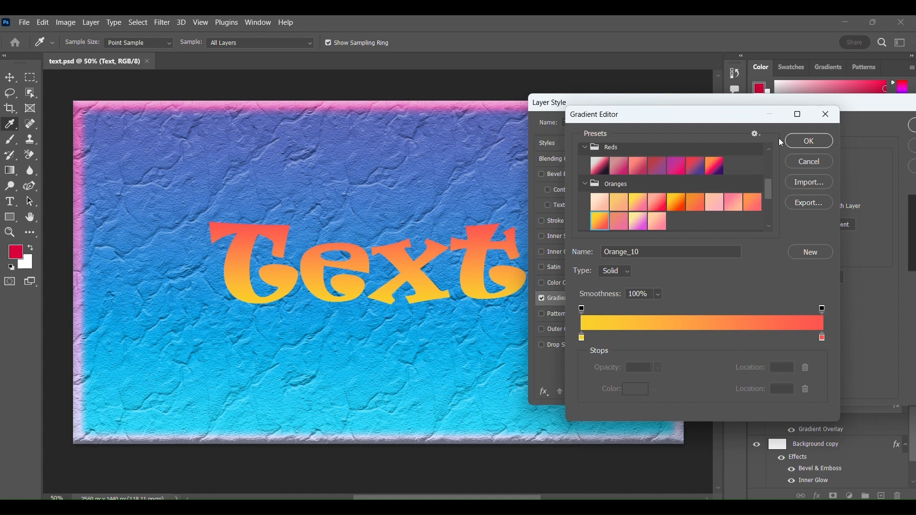
click(806, 144)
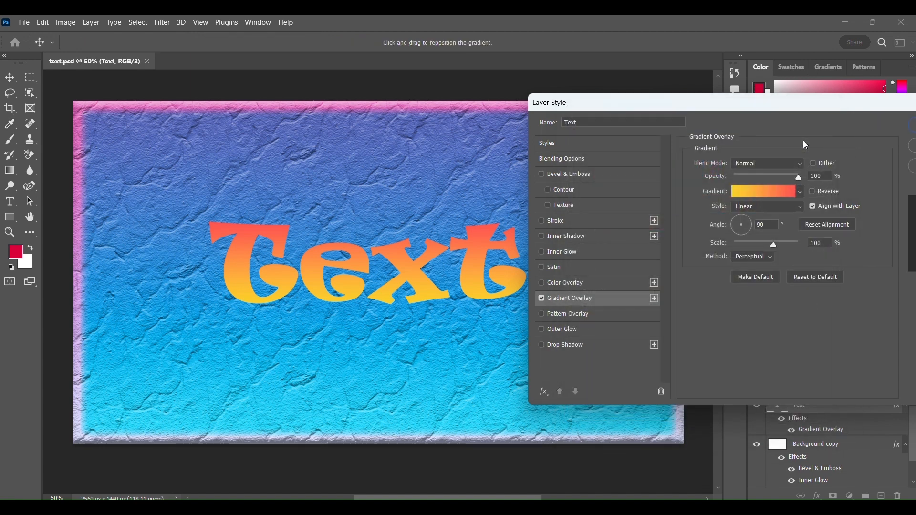
- Add a 7 px inside Stroke to the text, filled with the black-to-white gradient from the Basics group
click(602, 222)
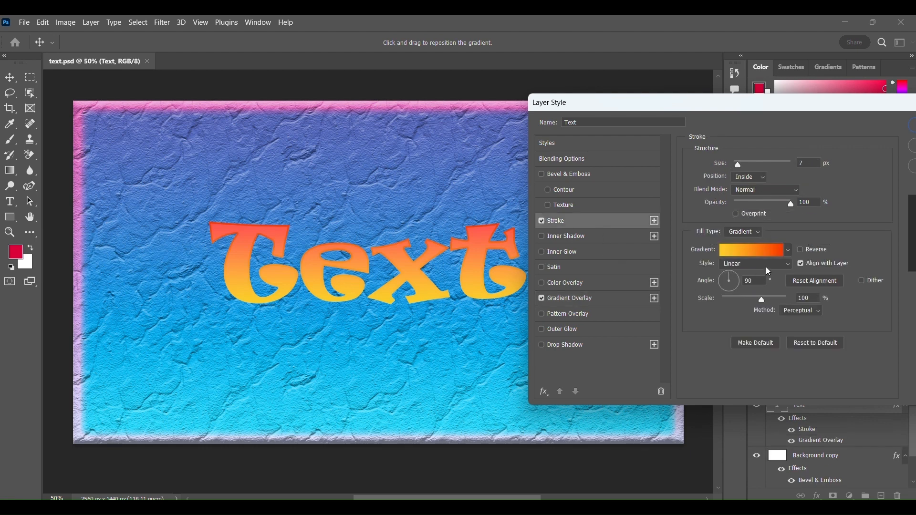
click(750, 234)
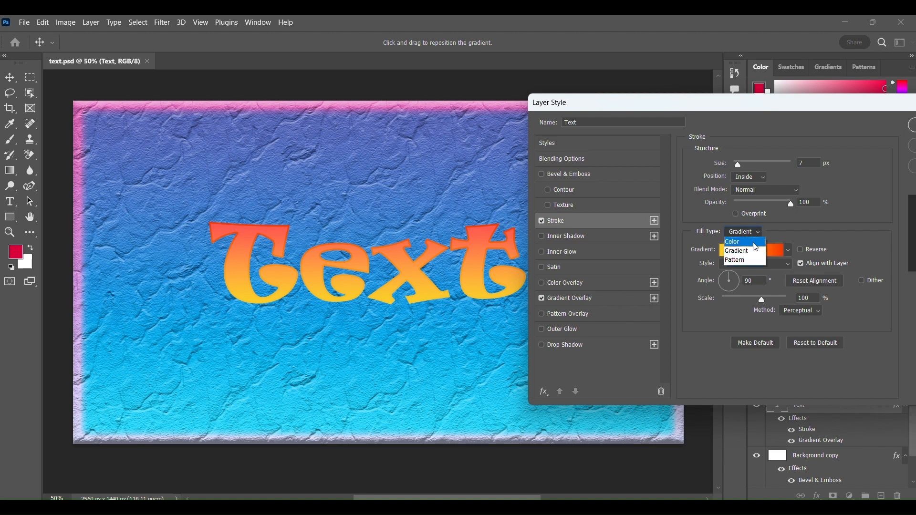
click(747, 251)
click(788, 251)
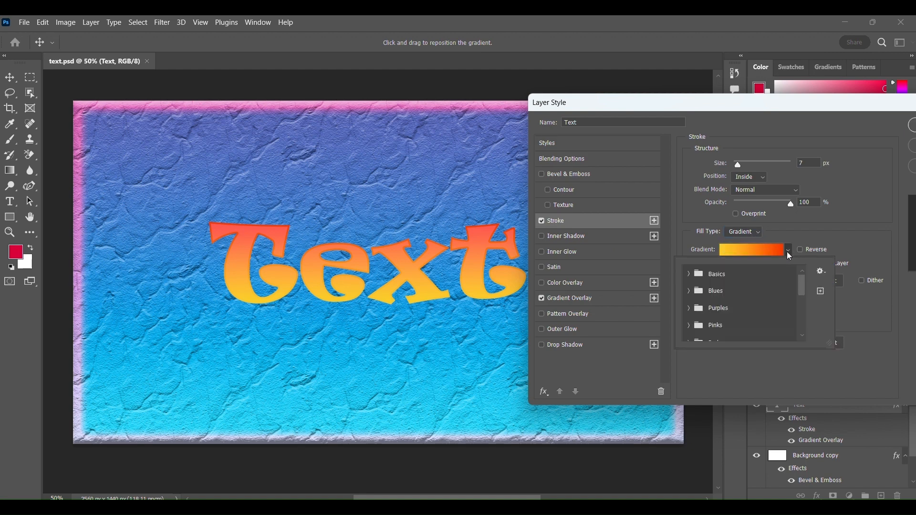
click(700, 281)
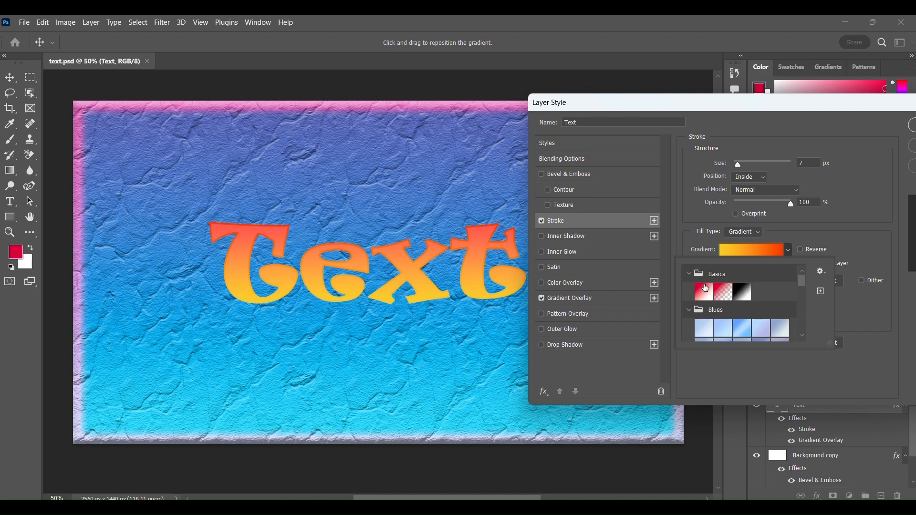
click(743, 293)
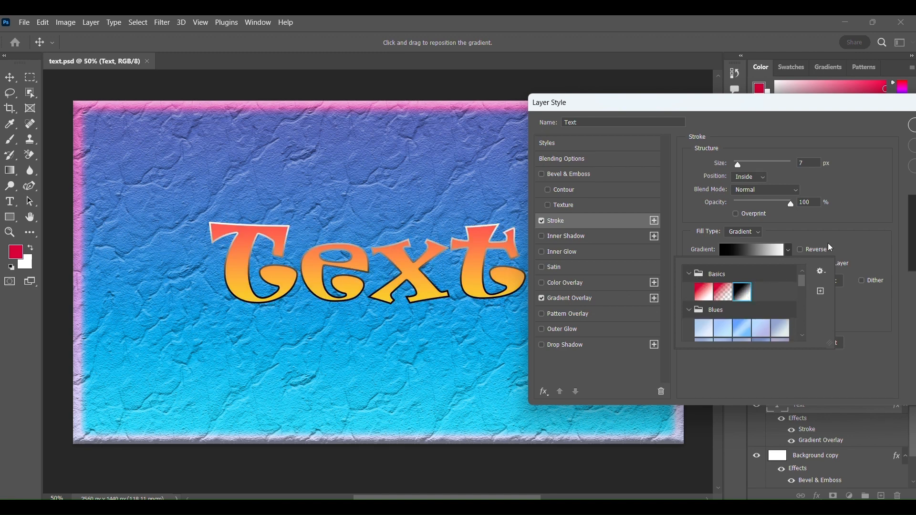
click(849, 238)
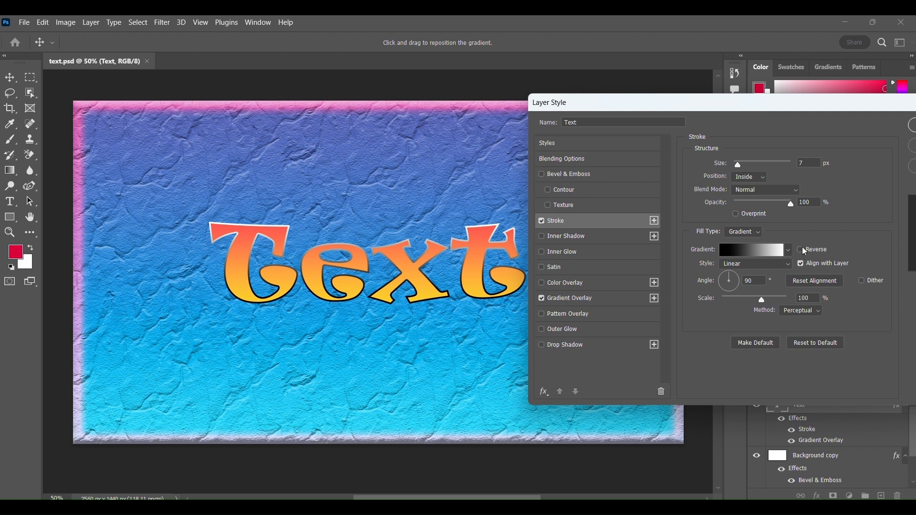
- Try reversing the stroke gradient, restore its direction and set its scale to 119%
click(804, 250)
click(803, 250)
click(772, 304)
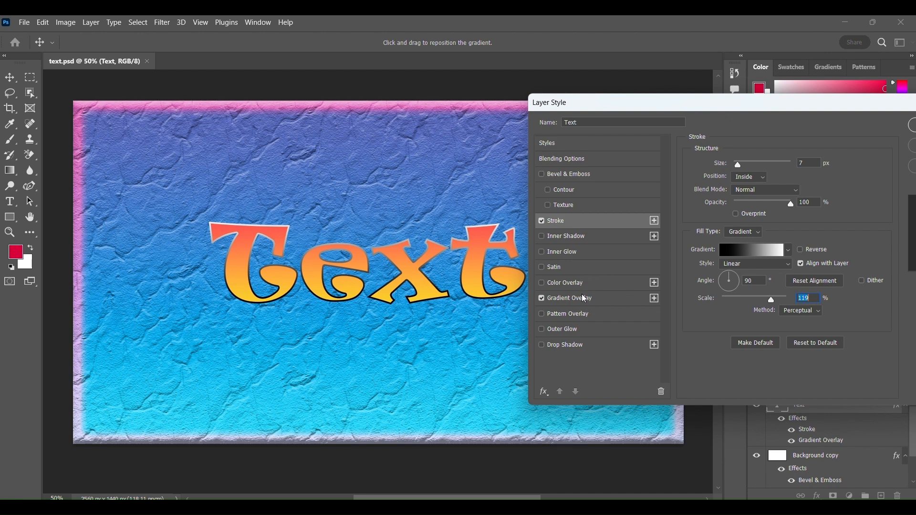
- Add an Outer Glow to the text and set its colour to white (ffffff)
click(591, 330)
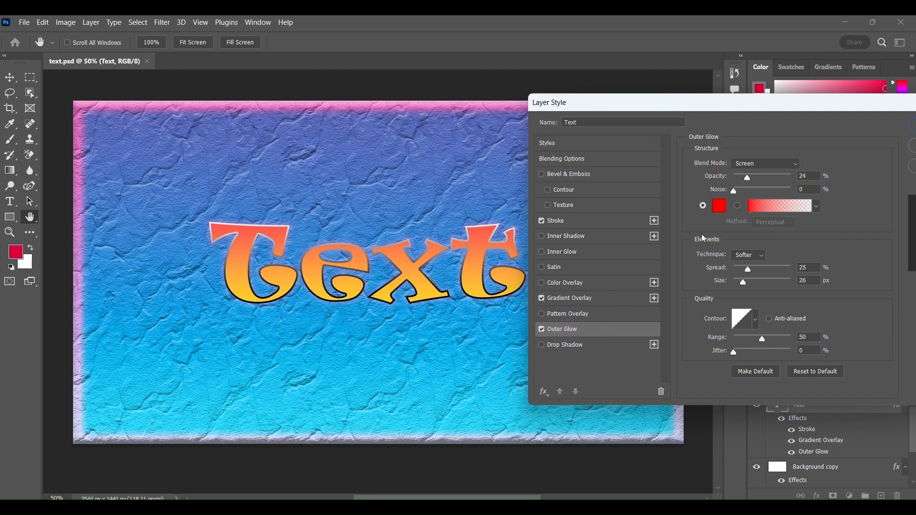
click(719, 211)
drag(766, 212, 767, 184)
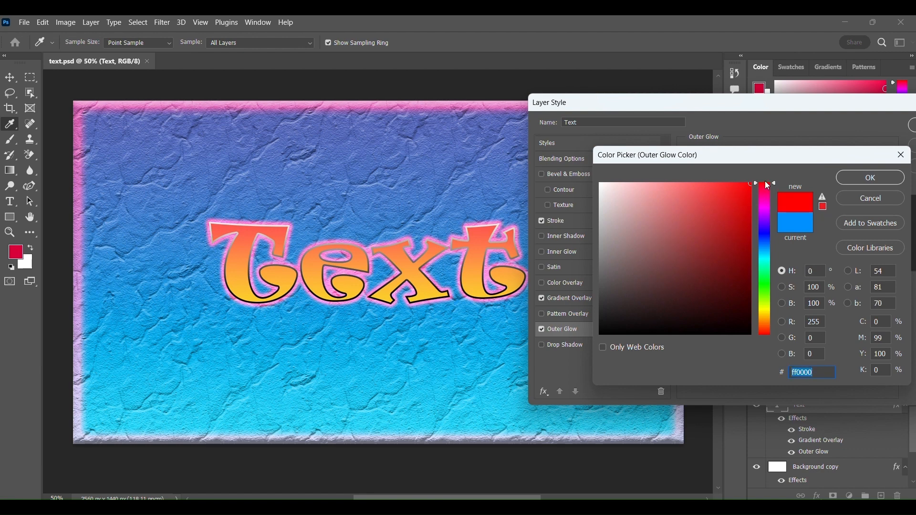
click(601, 184)
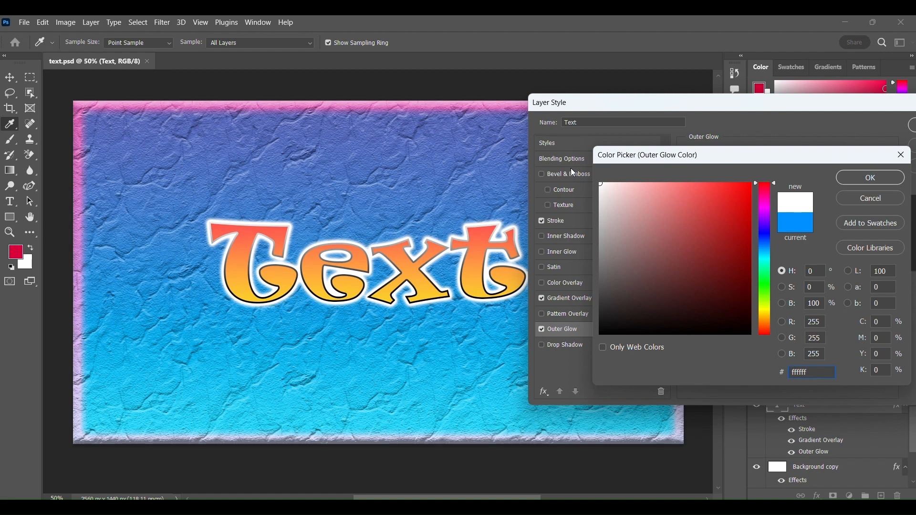
click(862, 180)
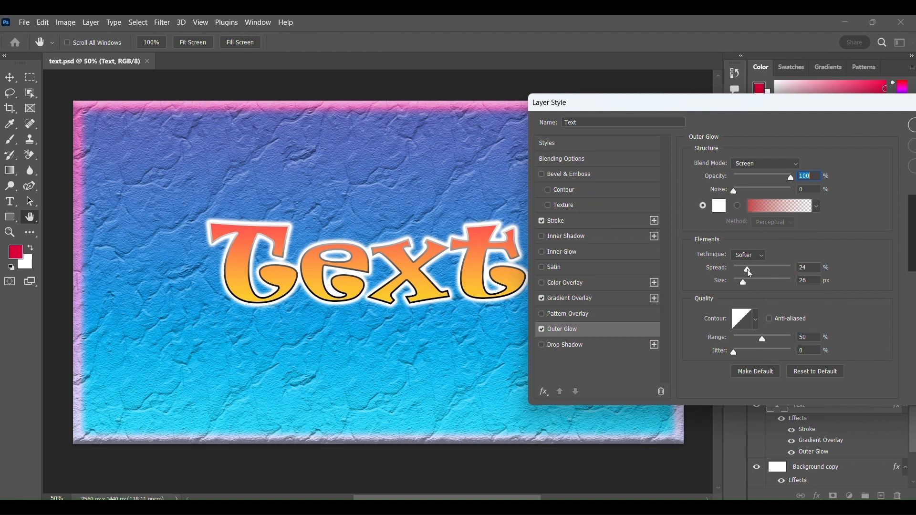
- Set the outer glow's spread to 28%, size to 21 px and opacity to 88%
drag(747, 269, 743, 284)
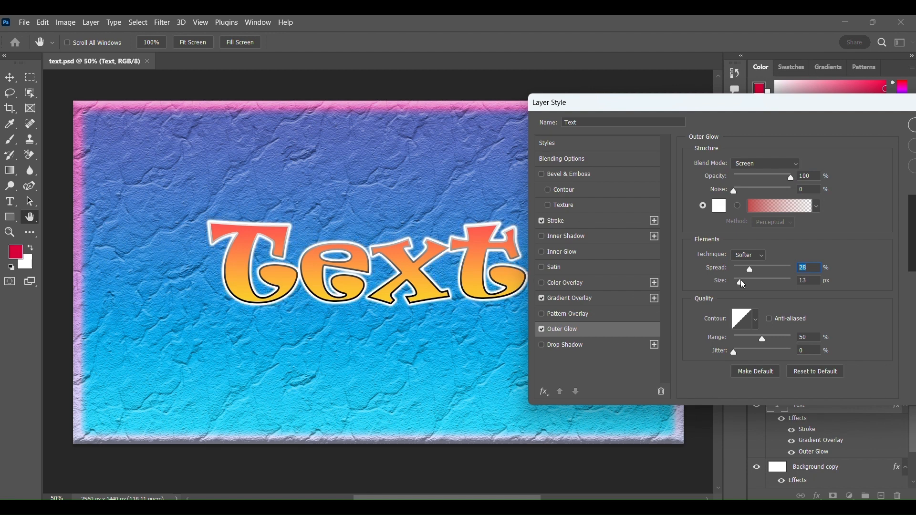
key(Tab)
text(21)
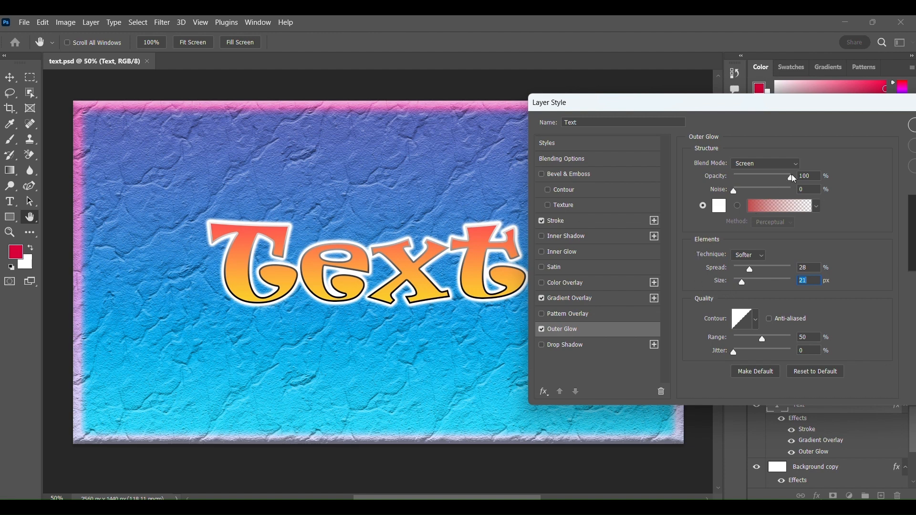
click(784, 175)
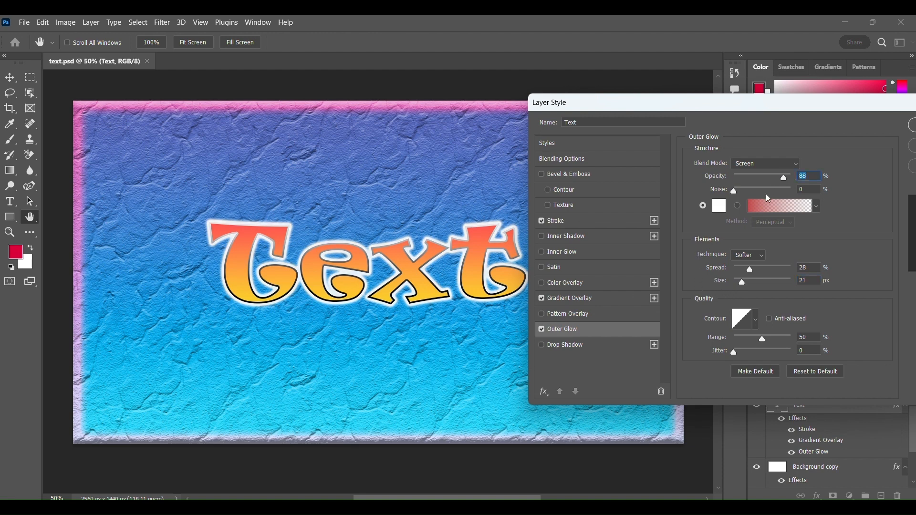
- Add a Drop Shadow to the text with 42 px distance, 35% spread and 40 px size
click(584, 344)
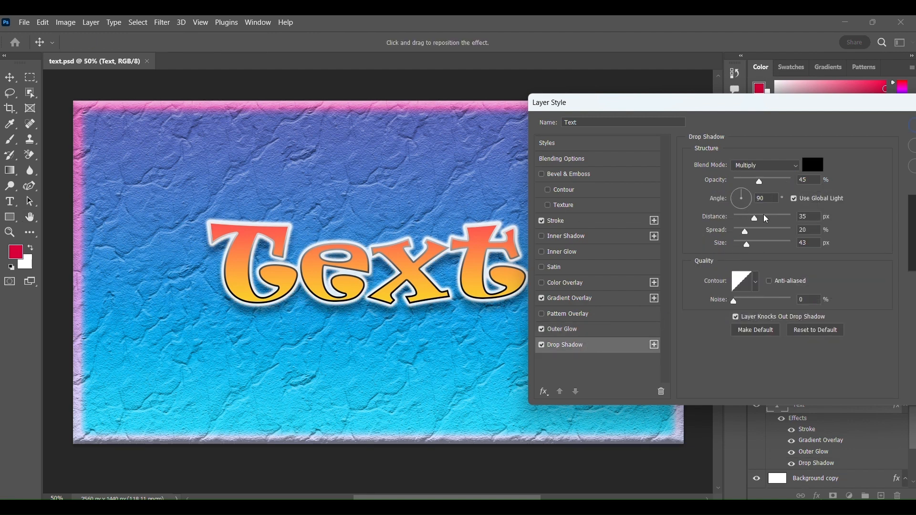
drag(758, 222, 747, 246)
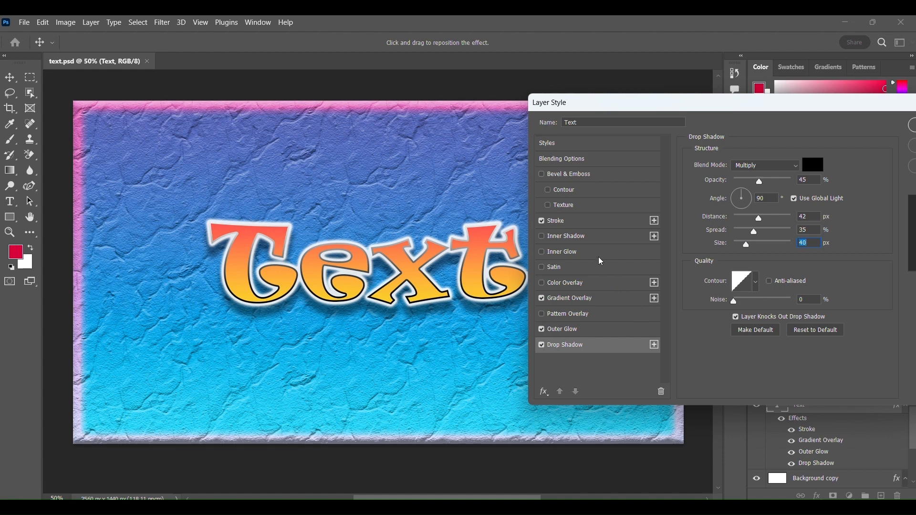
- Add a Bevel & Emboss Texture to the text using the third pattern of the Water group
click(616, 205)
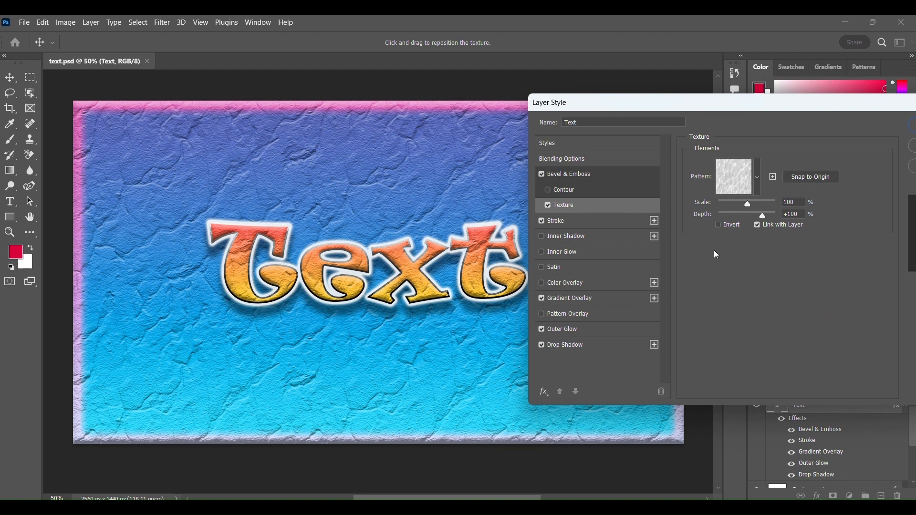
click(735, 172)
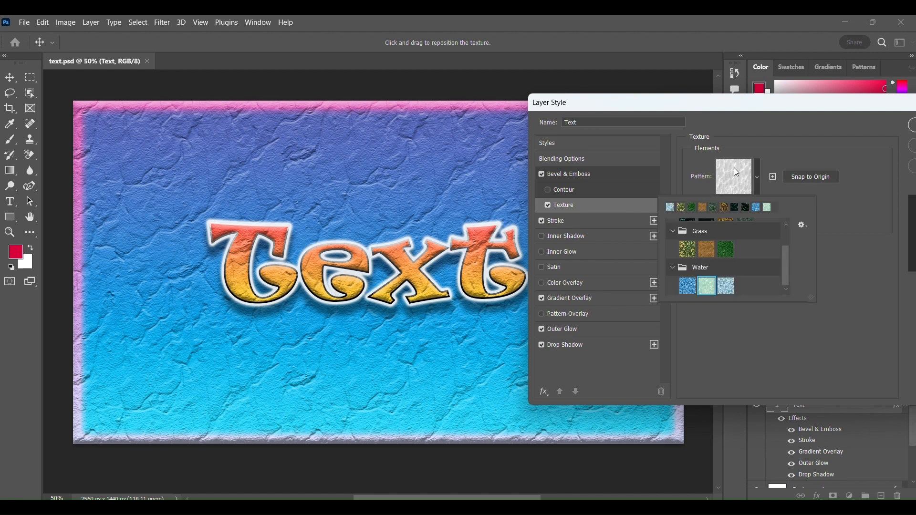
click(727, 286)
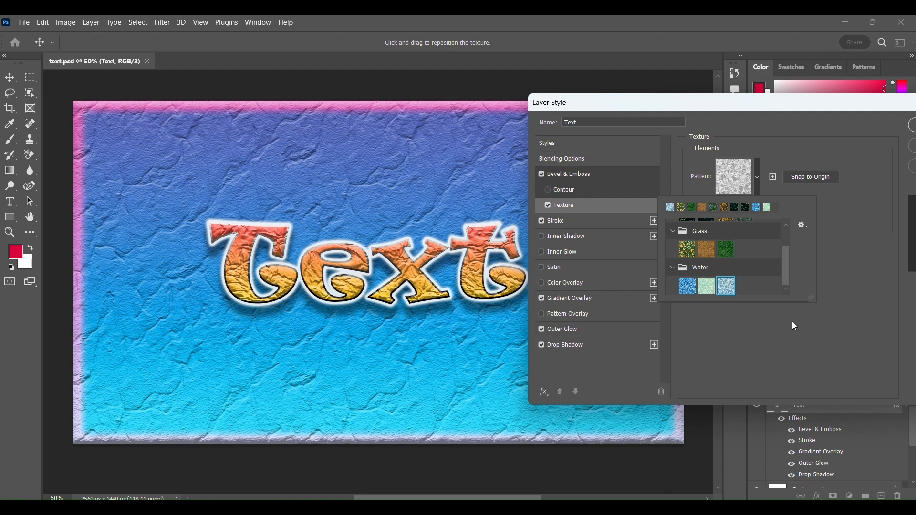
click(833, 296)
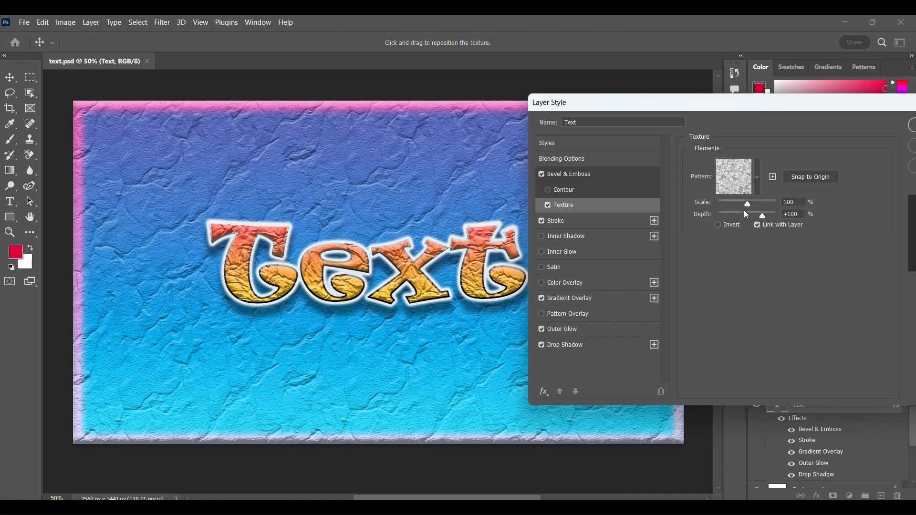
- Set the texture's scale to 342% and depth to +59%, and apply the layer style to the text
drag(748, 202, 755, 202)
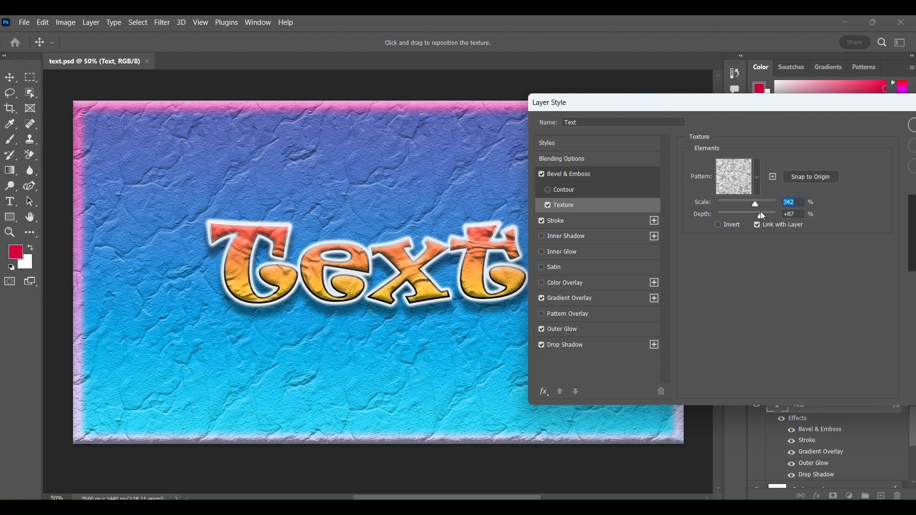
drag(761, 211, 756, 210)
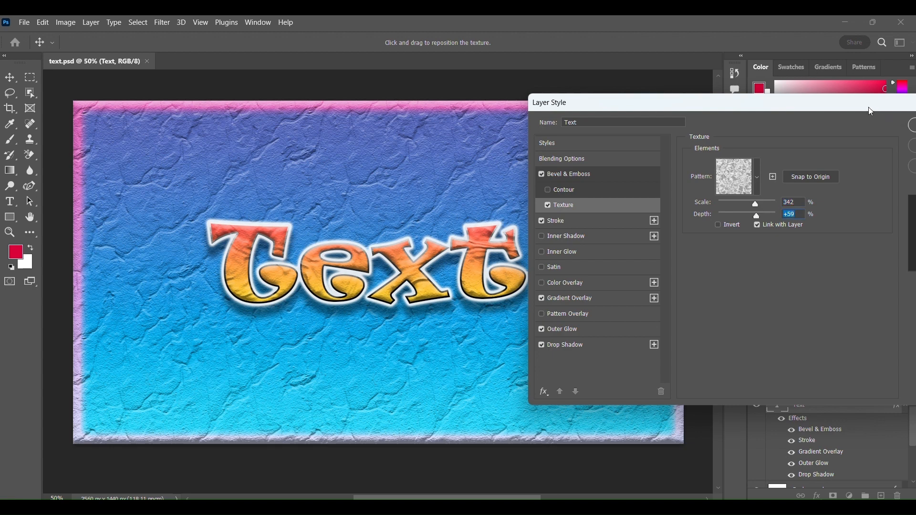
drag(869, 108, 820, 121)
click(895, 142)
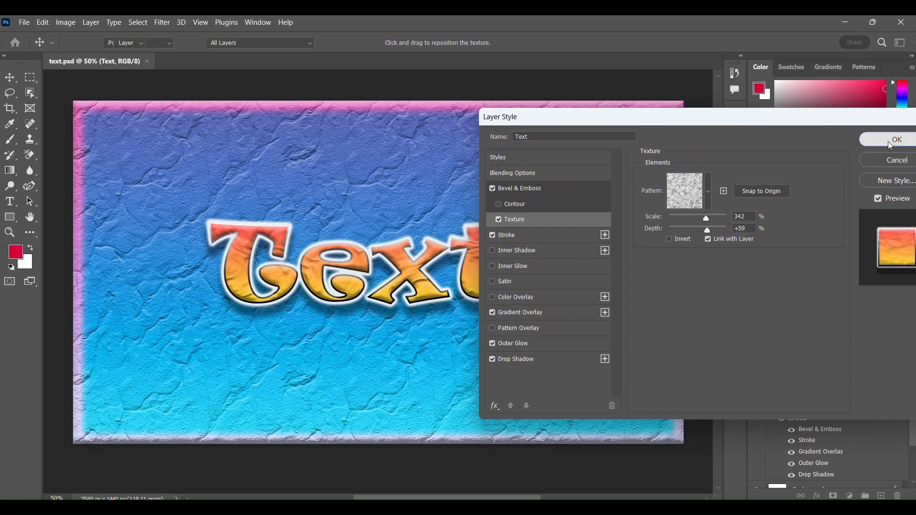